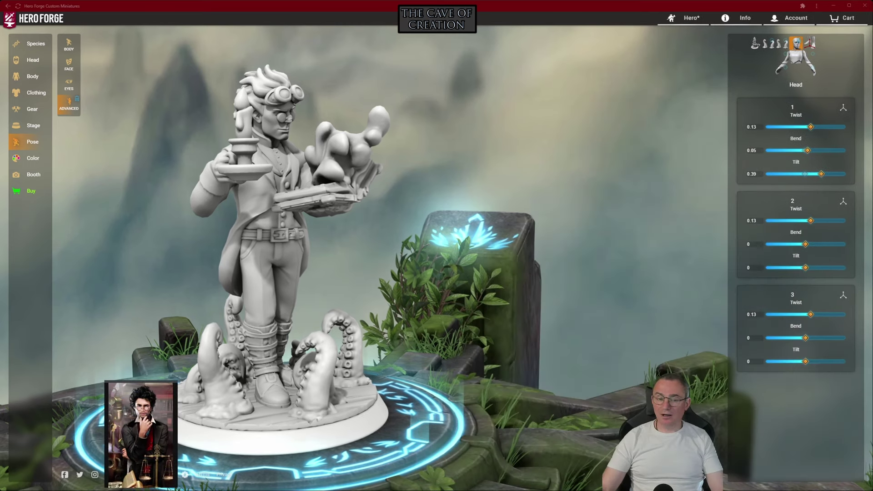
Apply the dark-haired Human body color preset to the unpainted figure
left_click_drag(257, 233, 234, 243)
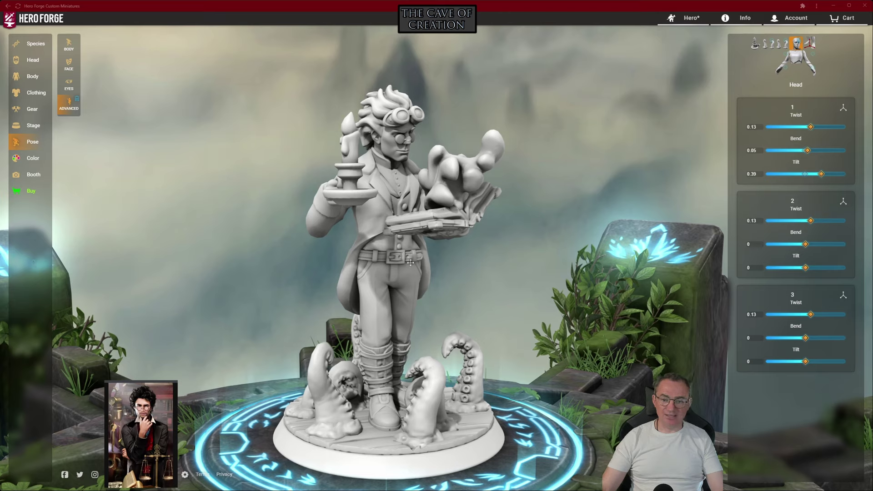
left_click(31, 158)
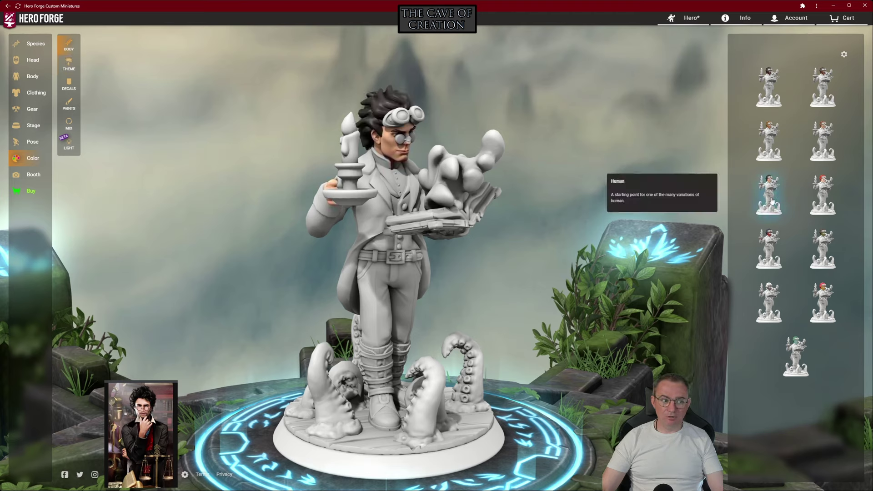
left_click(771, 202)
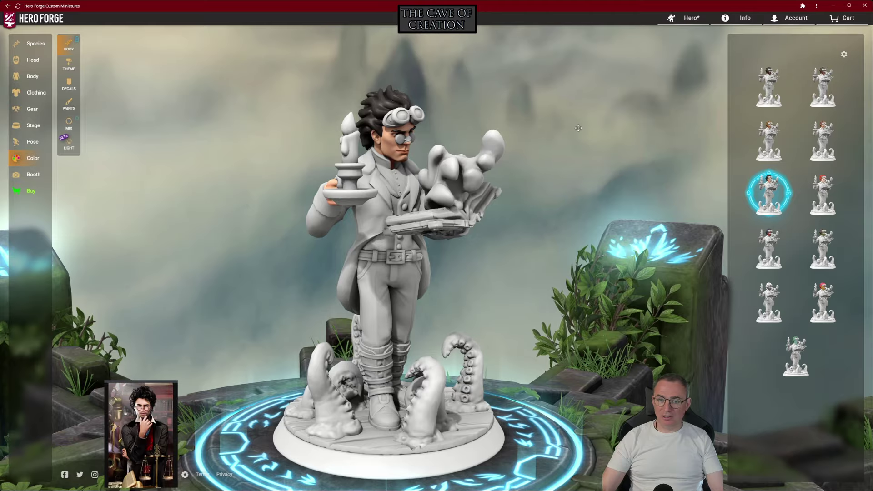
left_click_drag(578, 128, 525, 132)
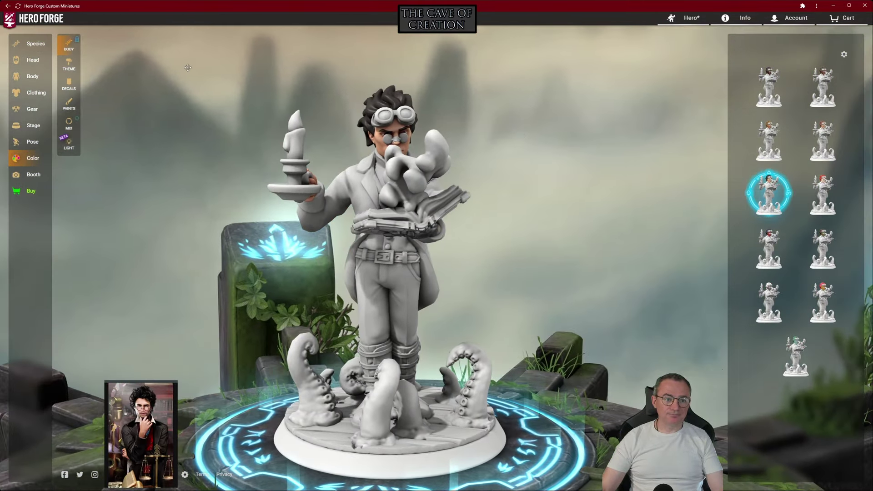
left_click(68, 68)
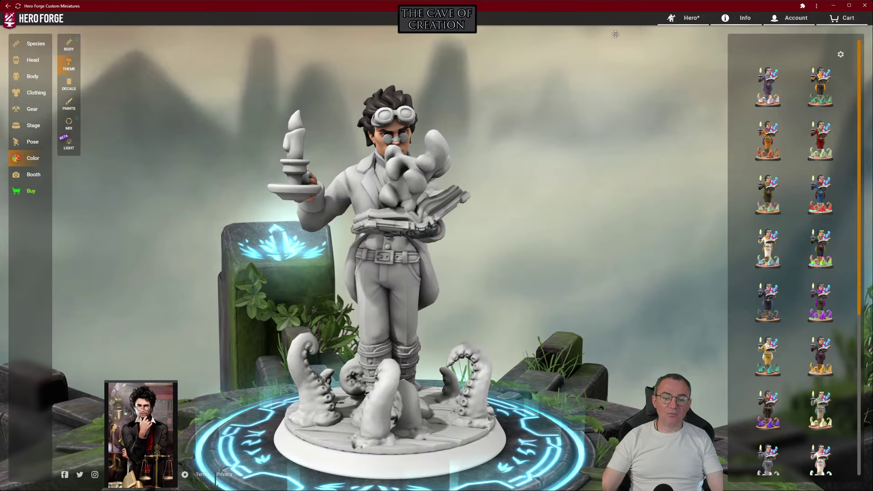
left_click_drag(474, 122, 454, 82)
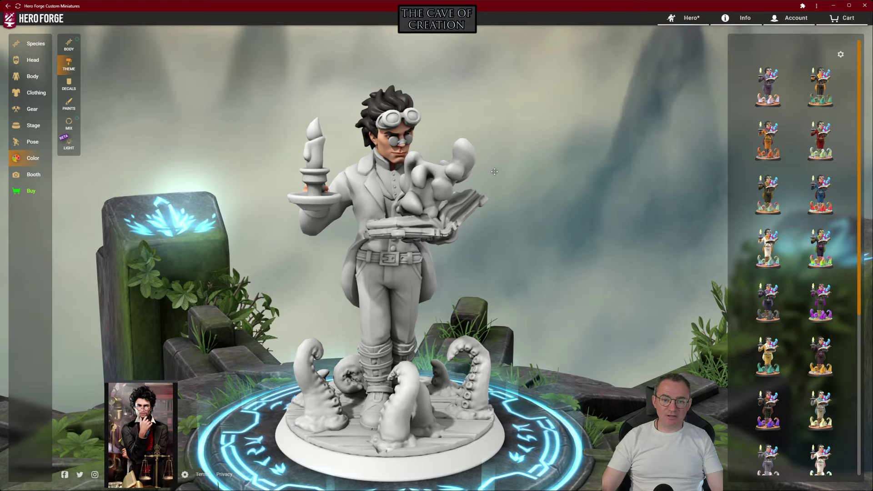
left_click_drag(495, 171, 523, 168)
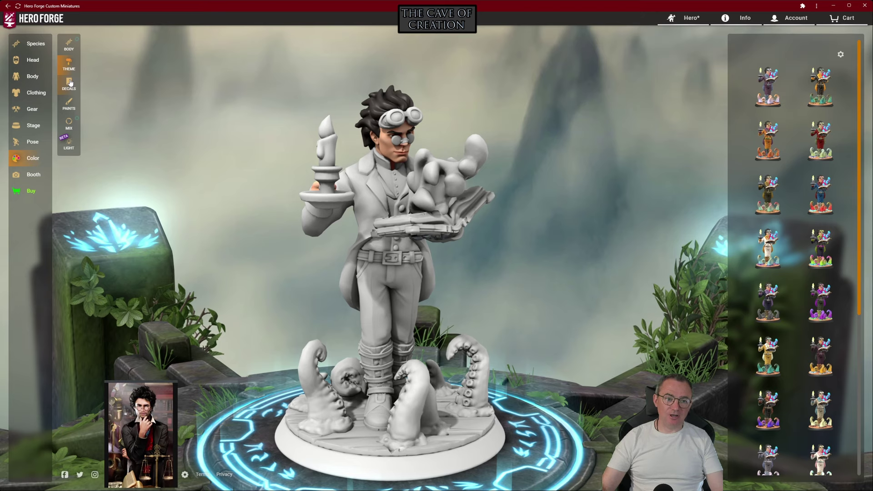
Paint the figure's hair with the natural hair paint Charcoal Ice Cream
left_click(79, 104)
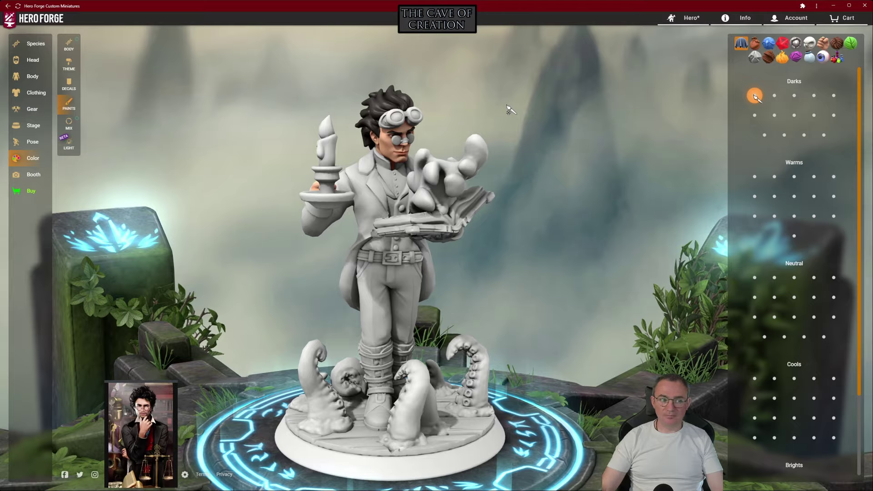
mouse_move(510, 109)
left_mouse_down()
mouse_move(572, 109)
mouse_move(503, 137)
mouse_move(522, 191)
mouse_move(537, 99)
left_mouse_up()
left_click(836, 43)
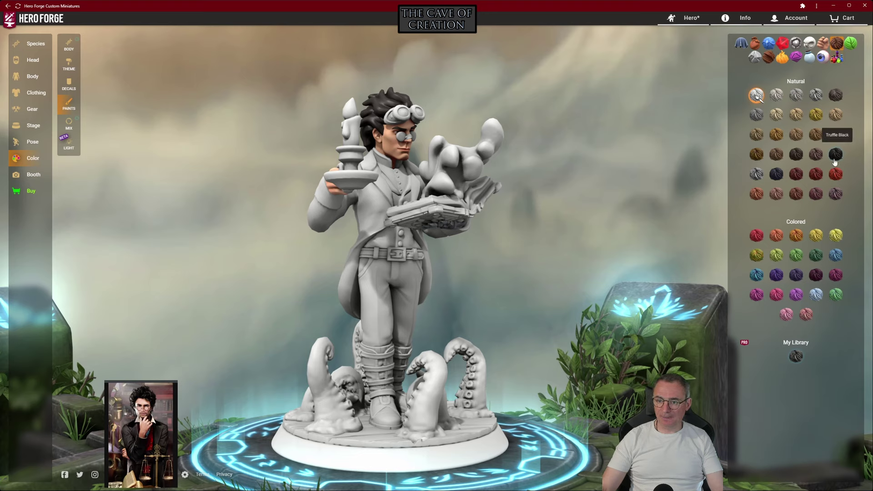
left_click(777, 176)
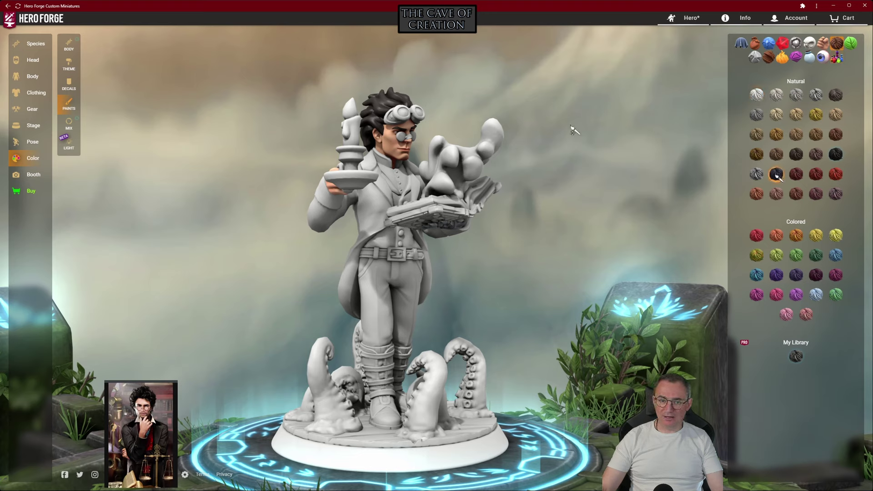
left_click_drag(603, 87, 550, 127)
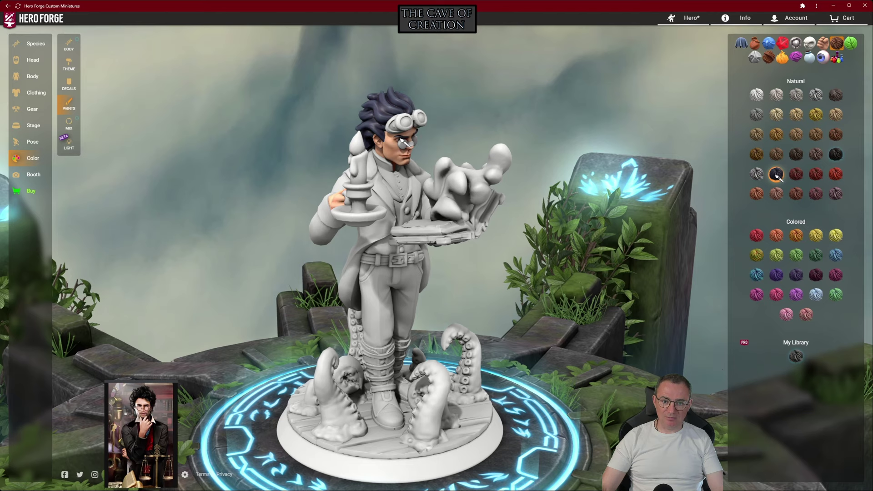
left_click_drag(578, 111, 543, 105)
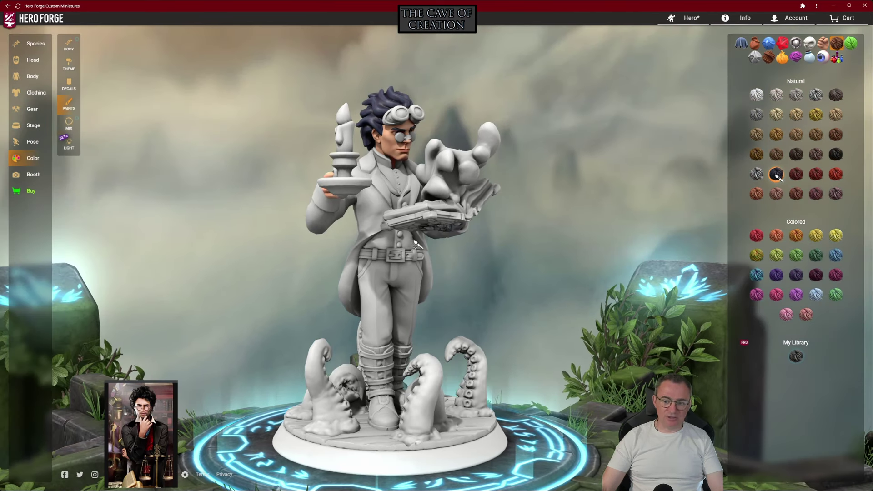
Duplicate the Medium Deep 4 skin paint in the hero's paint mix
left_click(69, 123)
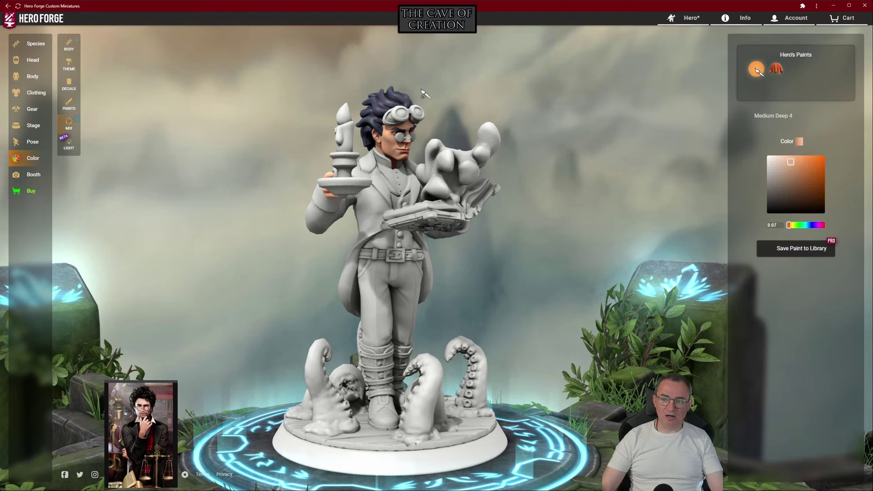
mouse_move(615, 86)
left_mouse_down()
mouse_move(573, 101)
mouse_move(659, 111)
left_mouse_up()
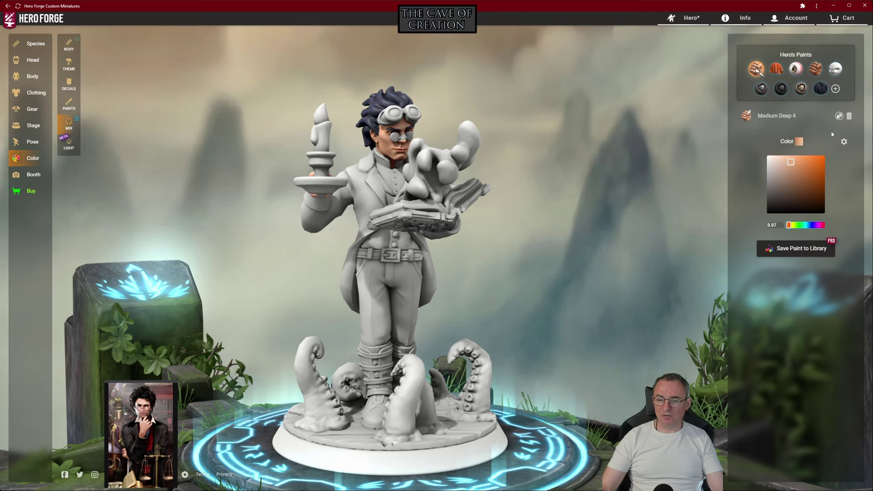
left_click(839, 116)
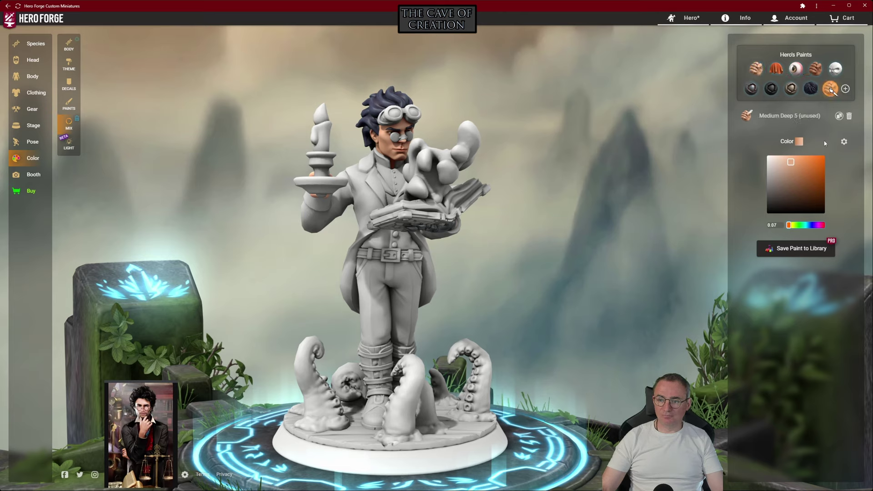
Show the advanced settings of the Charcoal Ice Cream paint and set its roughness to 0.88
left_click(812, 89)
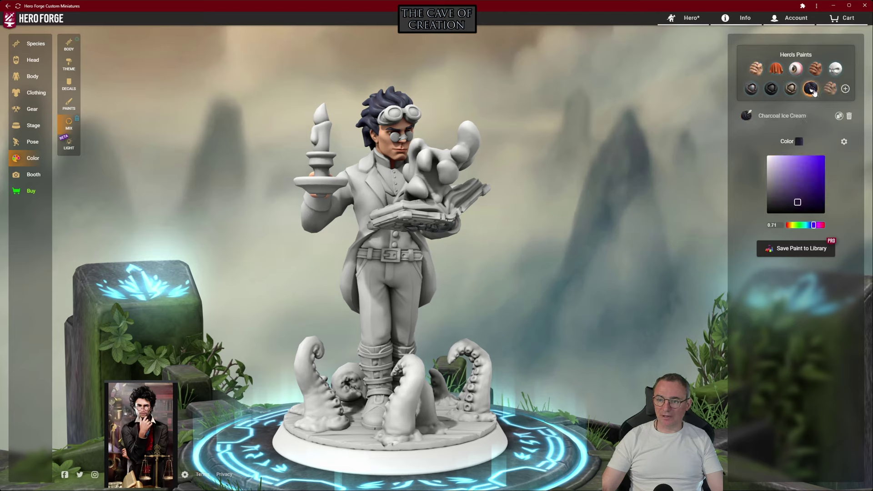
left_click(844, 142)
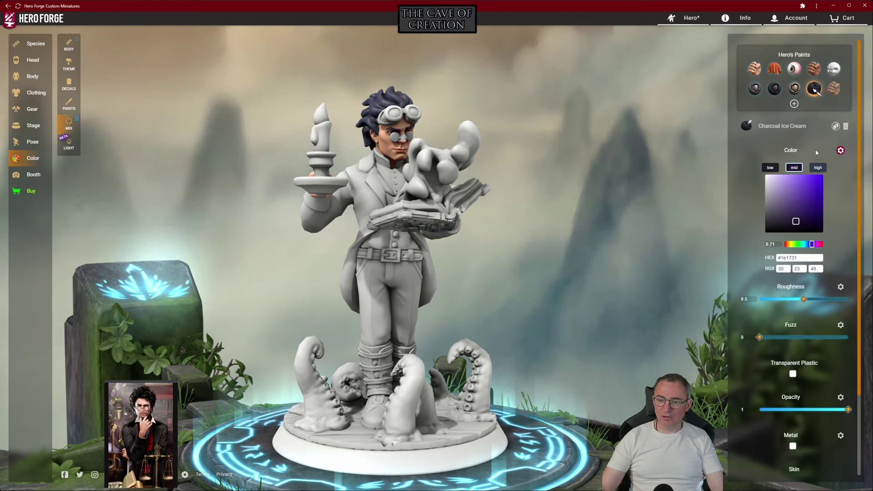
scroll(826, 275, "down", 2)
scroll(825, 277, "up", 2)
left_click(839, 299)
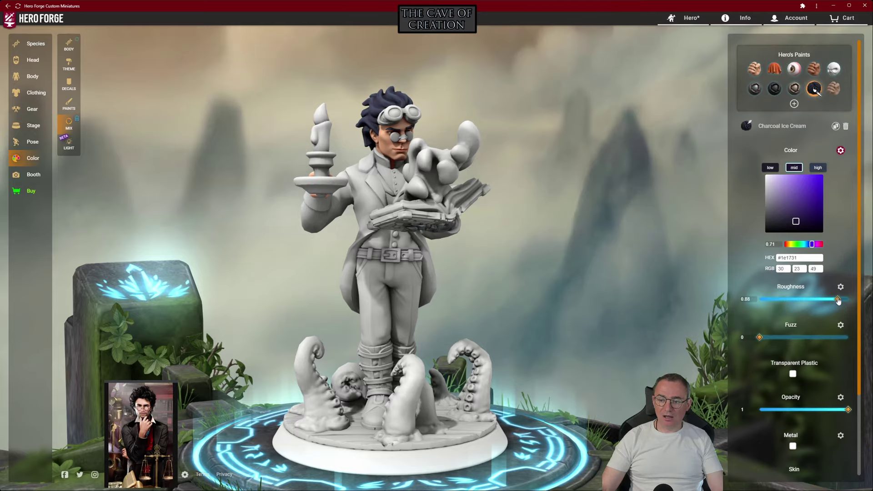
left_click_drag(490, 262, 637, 215)
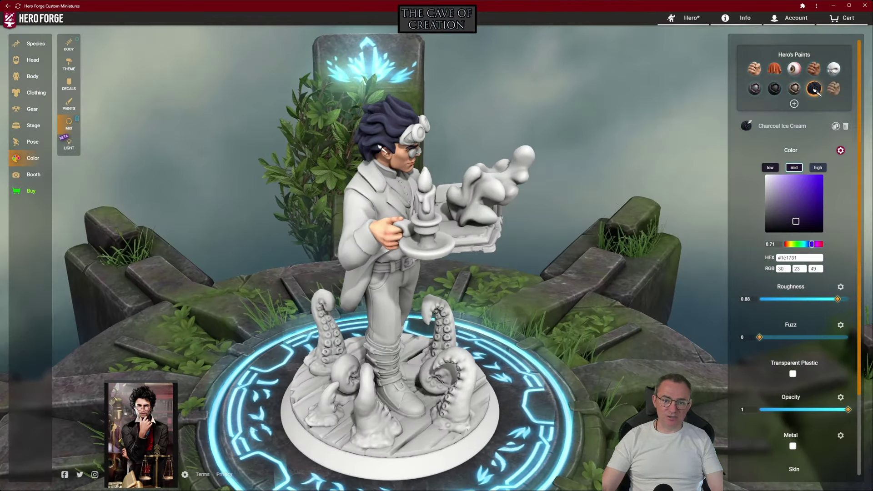
left_click_drag(619, 171, 508, 140)
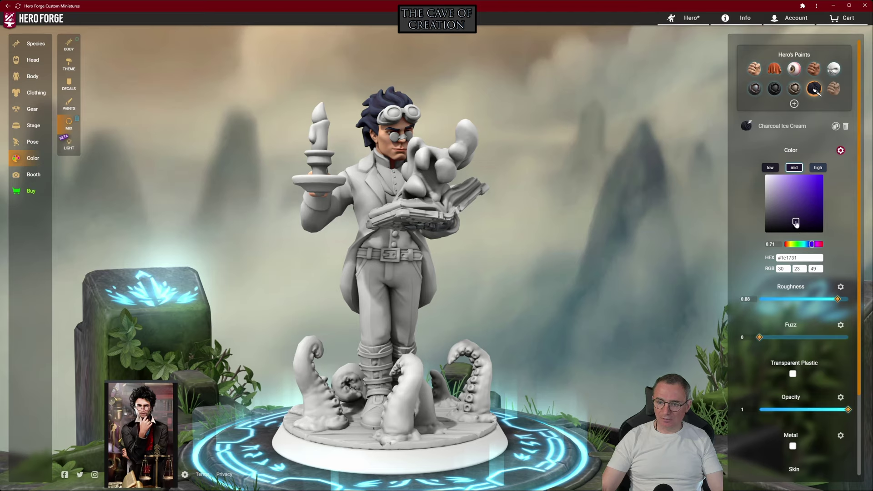
Try neutral gray shades for the Charcoal Ice Cream paint, with the high shade at #777777
mouse_move(796, 222)
left_mouse_down()
mouse_move(765, 226)
mouse_move(769, 218)
mouse_move(753, 216)
mouse_move(763, 206)
left_mouse_up()
left_click(771, 168)
left_click(816, 168)
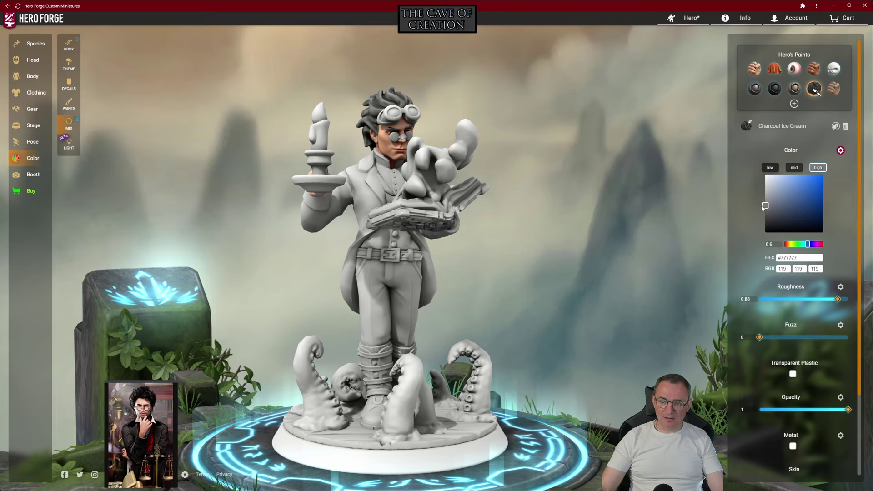
Set the mid and low shades of the Charcoal Ice Cream paint to black, #000000
left_click(793, 168)
left_click_drag(764, 225, 763, 238)
left_click(770, 168)
left_click_drag(764, 229, 765, 233)
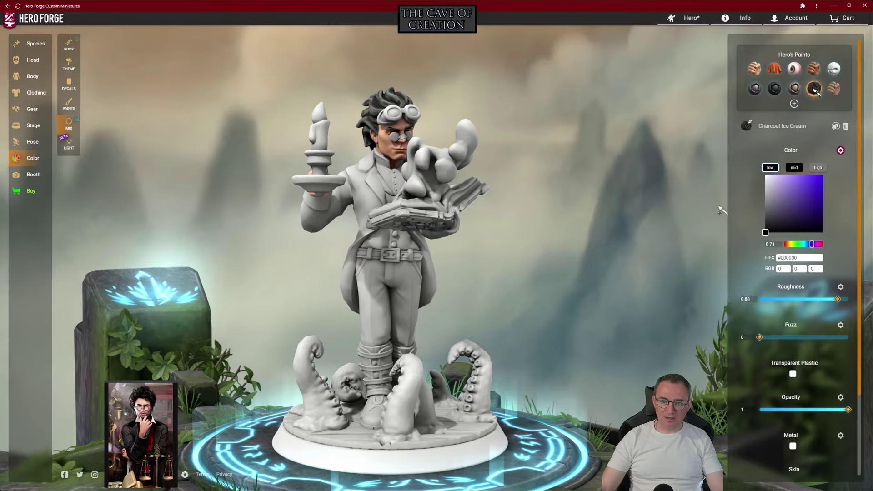
mouse_move(668, 147)
left_mouse_down()
mouse_move(627, 164)
mouse_move(585, 146)
mouse_move(666, 151)
left_mouse_up()
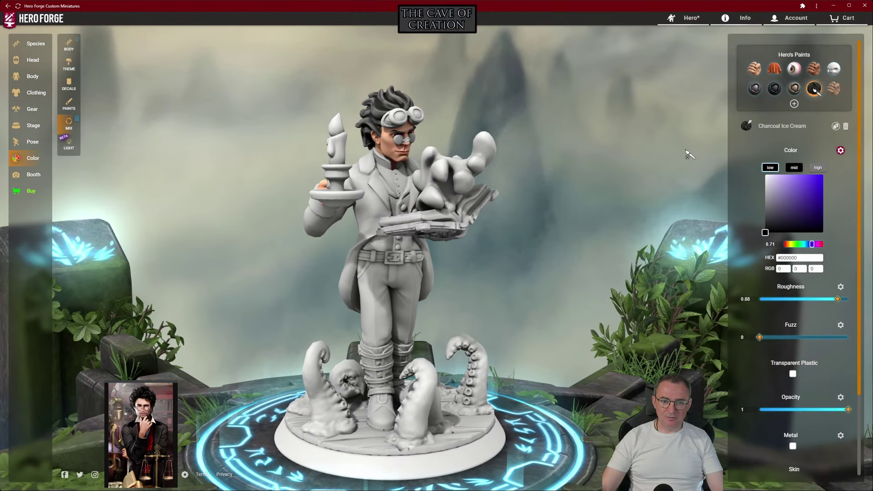
Darken the high shade of the Charcoal Ice Cream paint to dark gray #484a4d
left_click(818, 167)
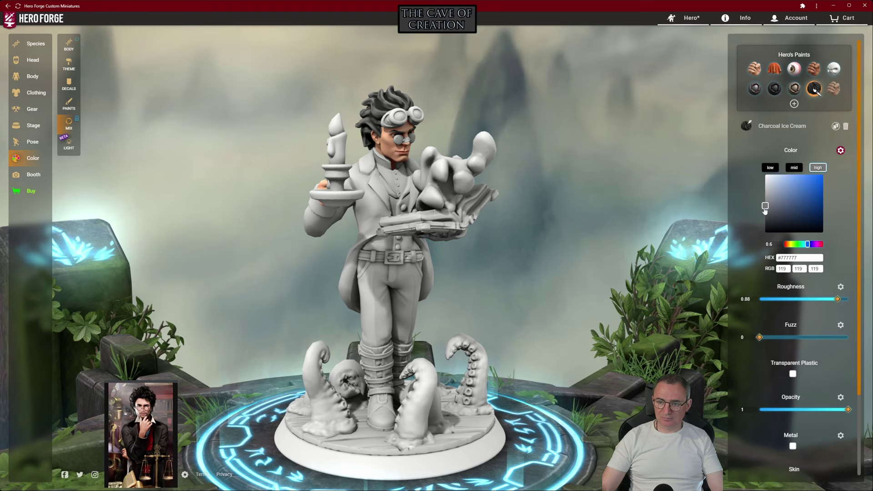
left_click_drag(765, 207, 769, 219)
left_click_drag(604, 148, 522, 135)
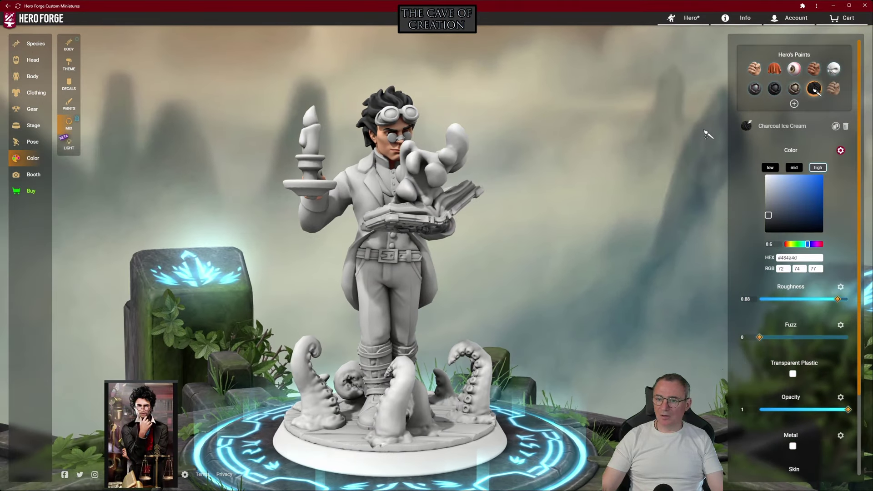
left_click_drag(128, 101, 207, 92)
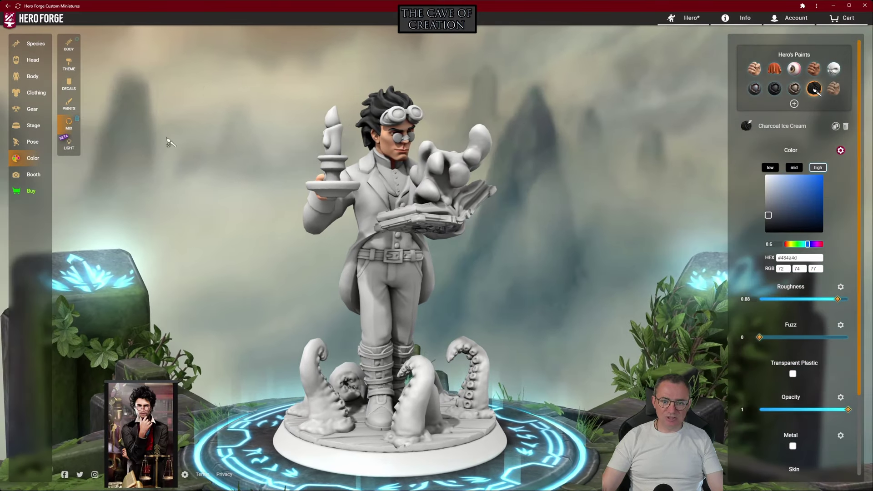
Paint the lenses of the round nose glasses with the second glass paint saved in My Library
left_click_drag(169, 142, 44, 117)
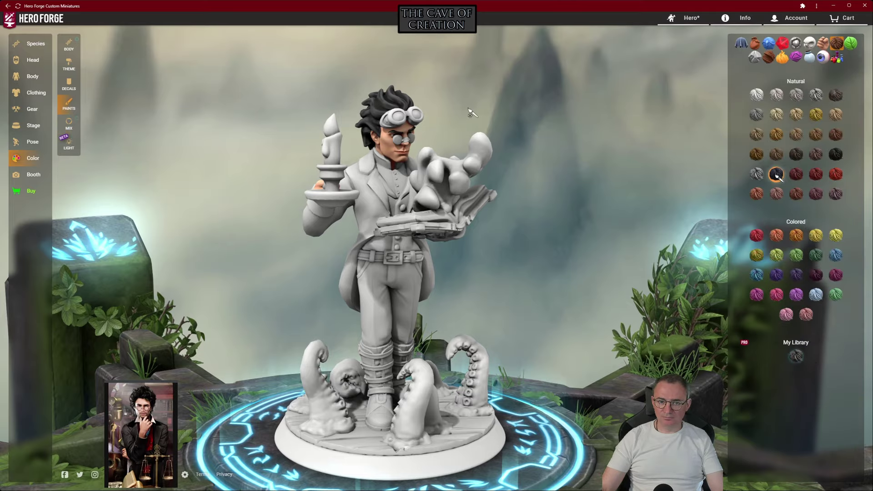
scroll(473, 112, "up", 5)
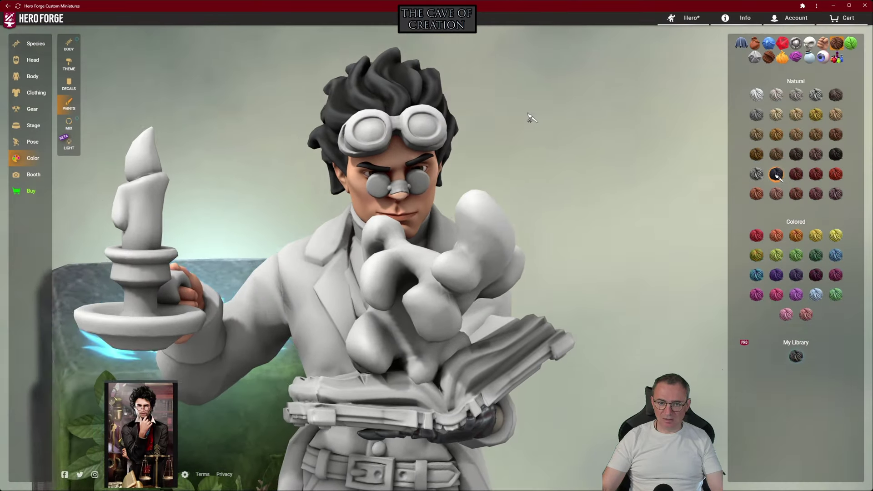
left_click_drag(532, 119, 687, 126)
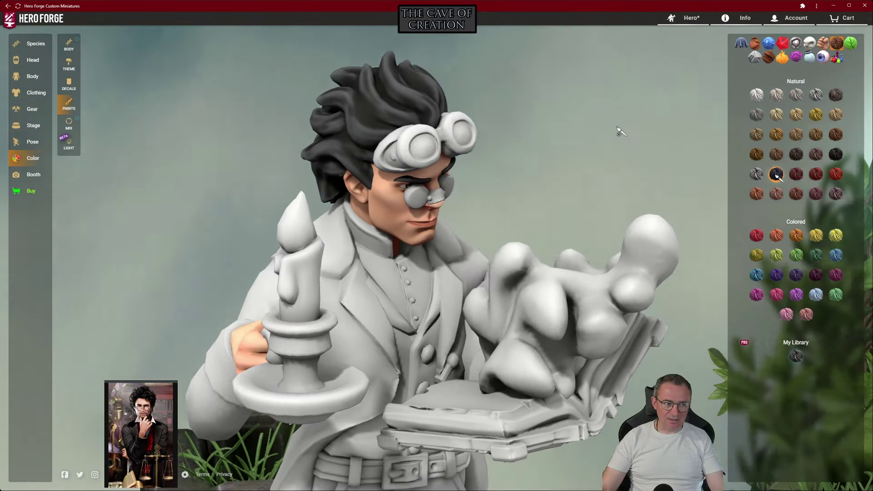
left_click_drag(561, 111, 577, 122)
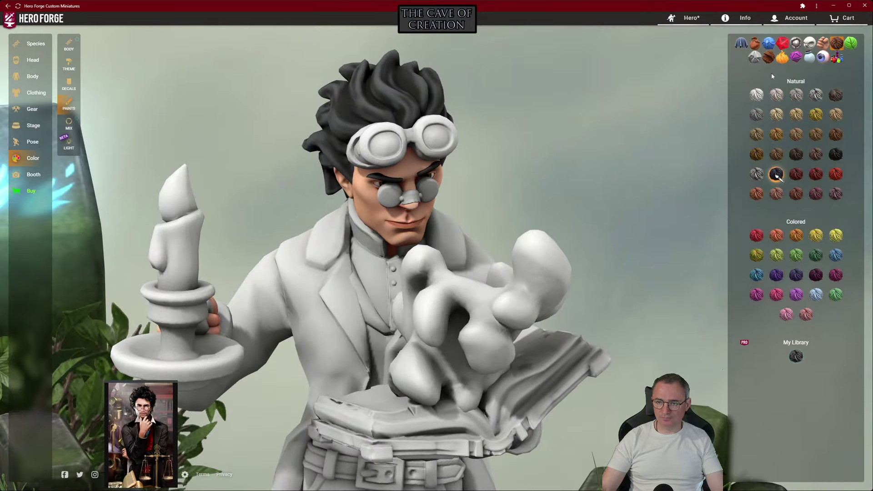
left_click(810, 59)
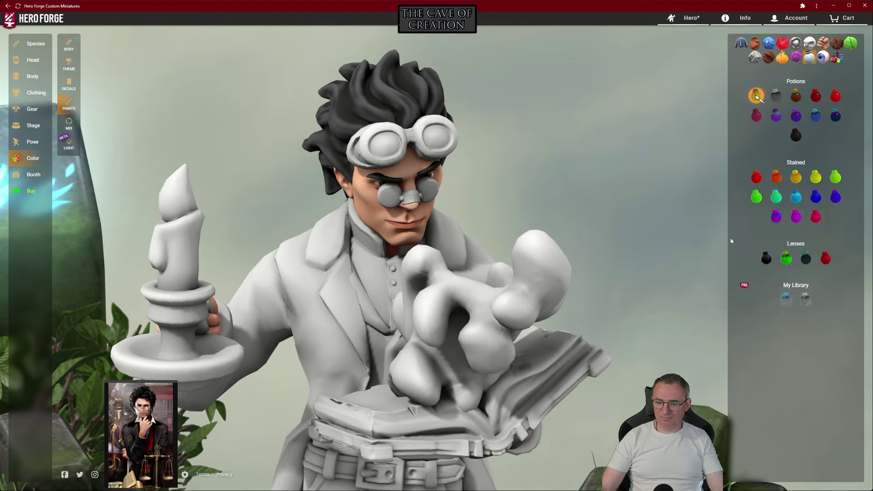
left_click(805, 301)
left_click(432, 194)
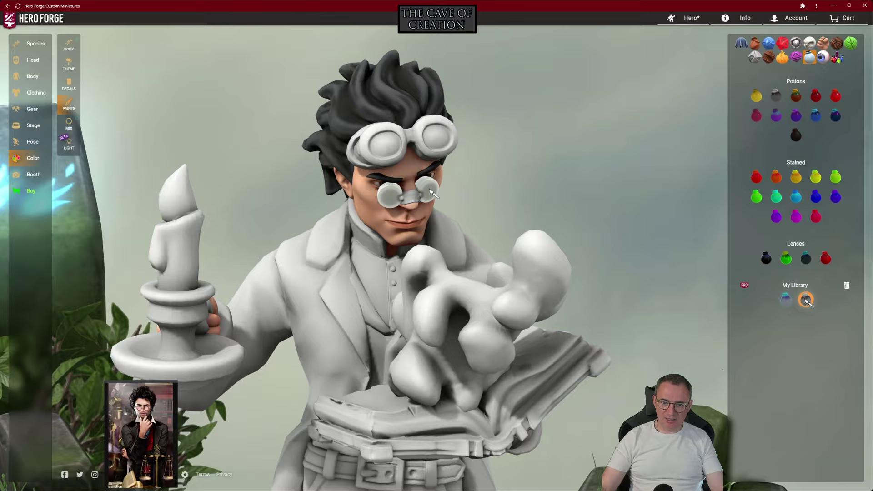
left_click_drag(528, 192, 526, 213)
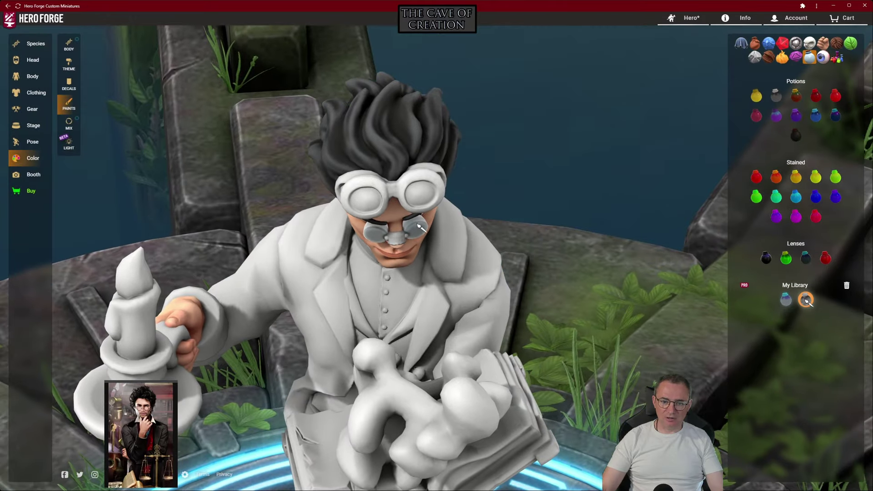
left_click_drag(579, 208, 814, 169)
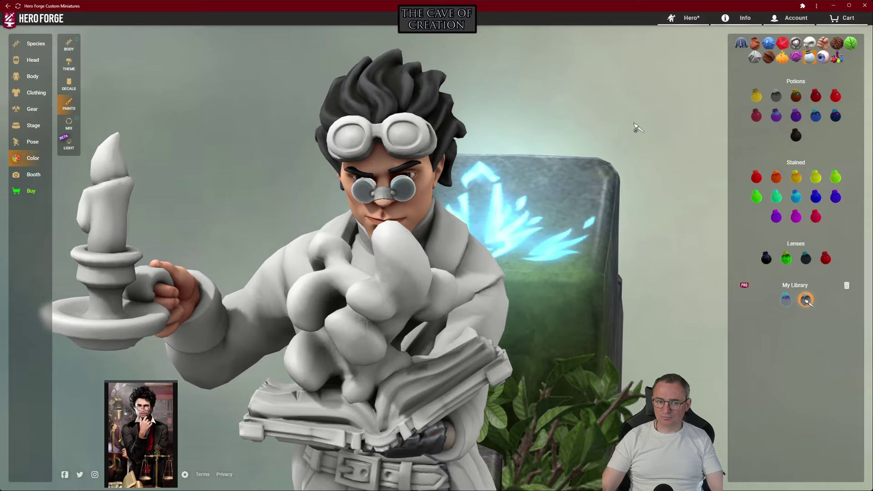
Paint the frame of the round nose glasses with the dark metal third in the last full row of the Weathered group
left_click_drag(633, 127, 839, 59)
left_click(797, 44)
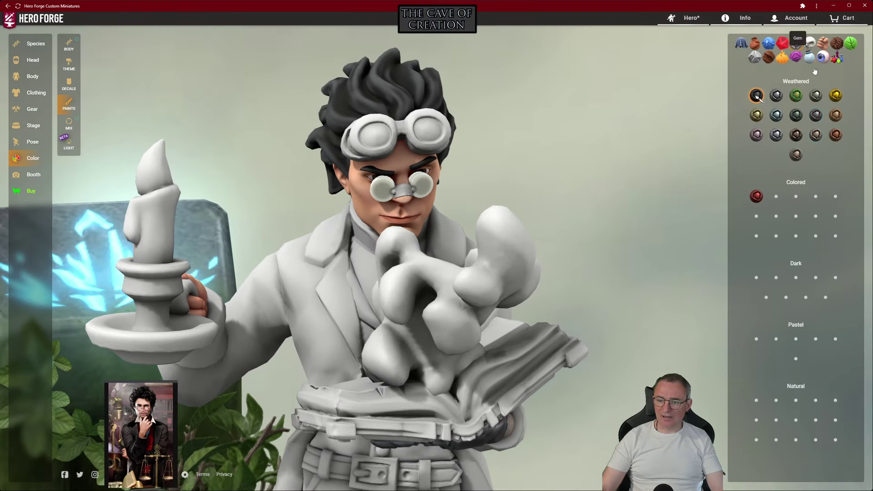
left_click(796, 135)
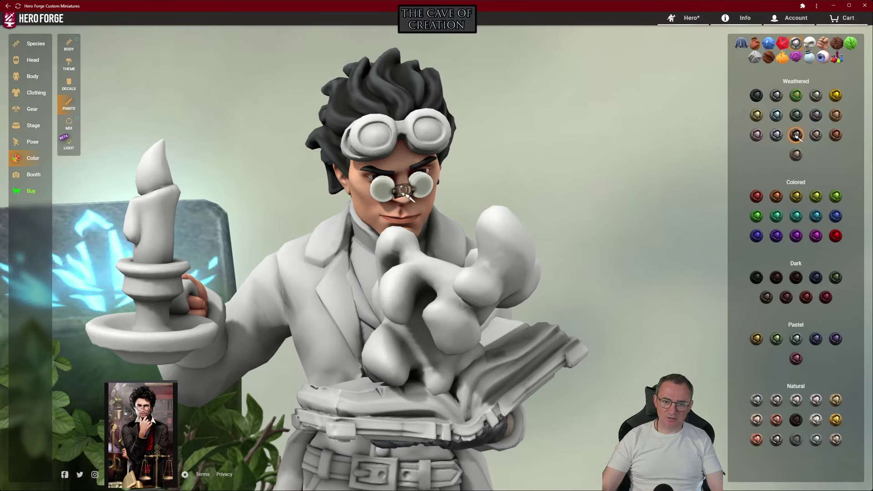
Paint the shirt with the second pale fabric paint of the Neutral group
mouse_move(609, 169)
left_mouse_down()
mouse_move(663, 146)
mouse_move(567, 146)
mouse_move(449, 166)
mouse_move(631, 163)
mouse_move(554, 175)
mouse_move(565, 169)
mouse_move(593, 215)
mouse_move(632, 219)
left_mouse_up()
scroll(565, 169, "down", 5)
left_click(741, 44)
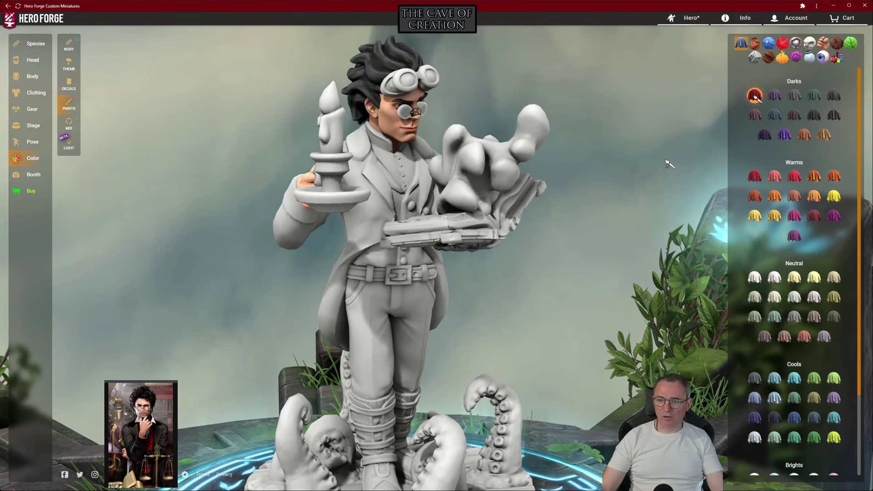
left_click(775, 280)
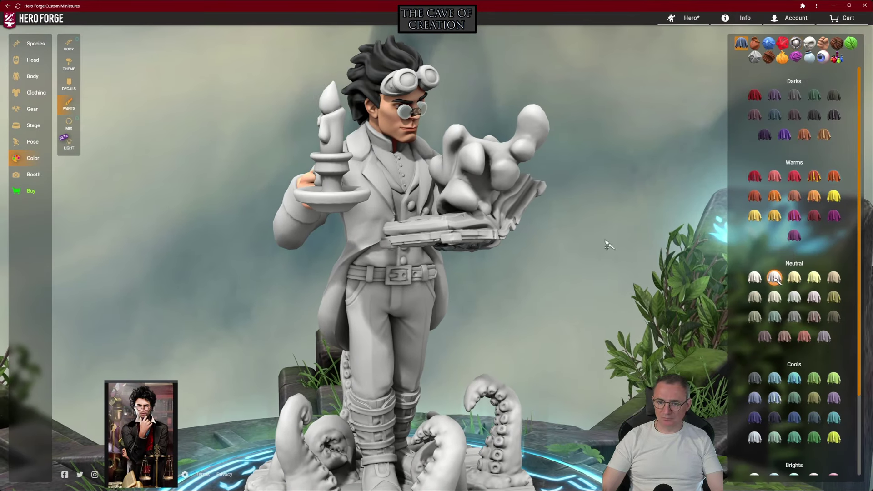
left_click(400, 177)
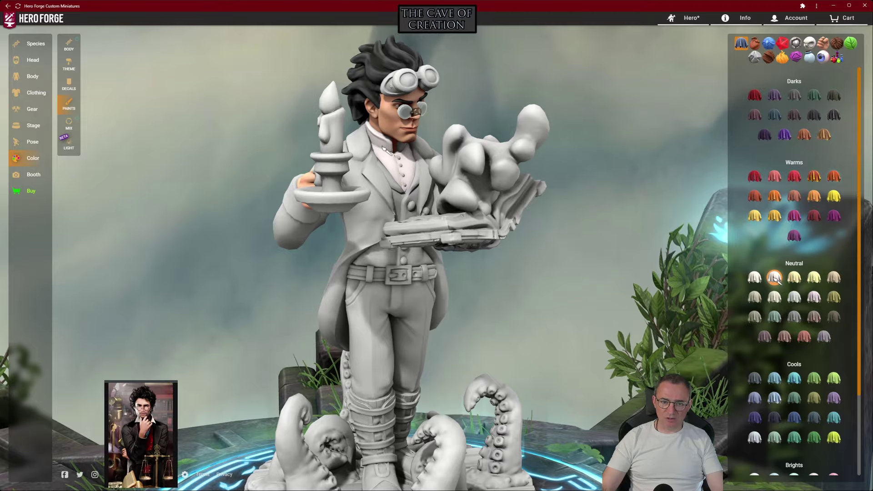
Paint the vest with the bright red metal that ends the Colored group
mouse_move(611, 133)
left_mouse_down()
mouse_move(584, 126)
mouse_move(543, 140)
mouse_move(591, 162)
mouse_move(638, 148)
mouse_move(619, 143)
left_mouse_up()
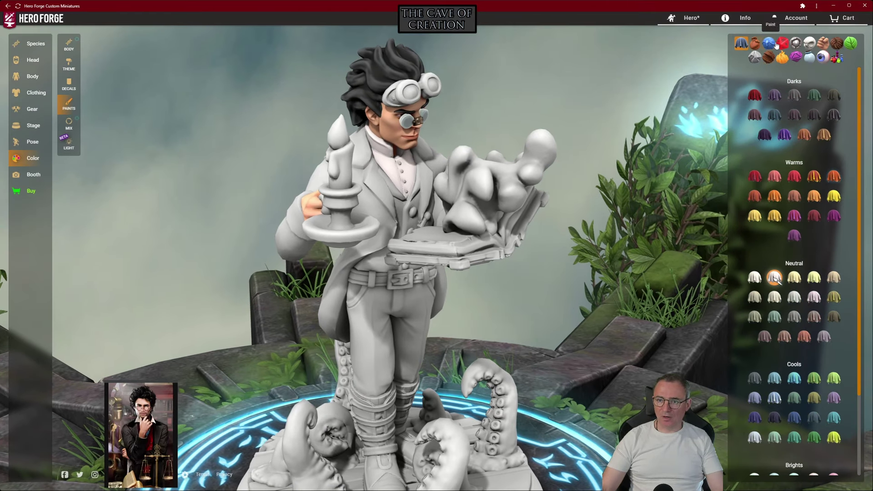
left_click(796, 43)
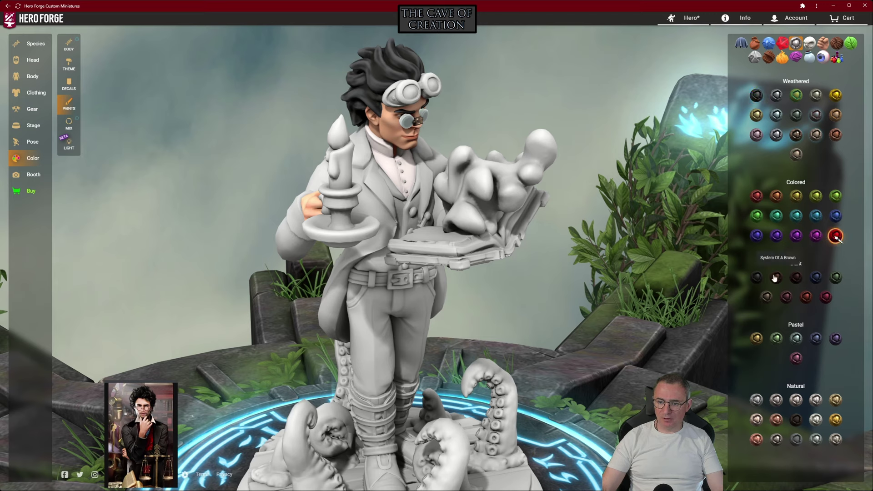
left_click(401, 216)
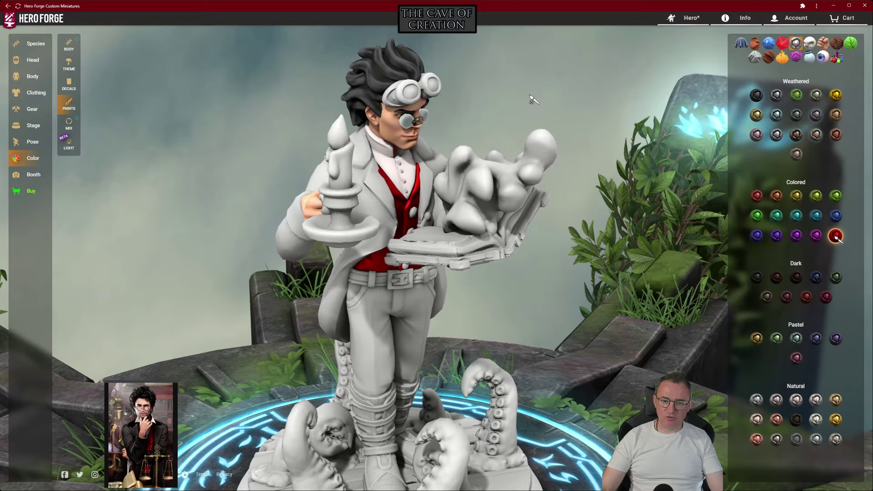
Paint the tailcoat and the trousers with the dark gray fabric at the end of the second Darks row
mouse_move(526, 98)
left_mouse_down()
mouse_move(487, 156)
mouse_move(503, 124)
mouse_move(522, 114)
left_mouse_up()
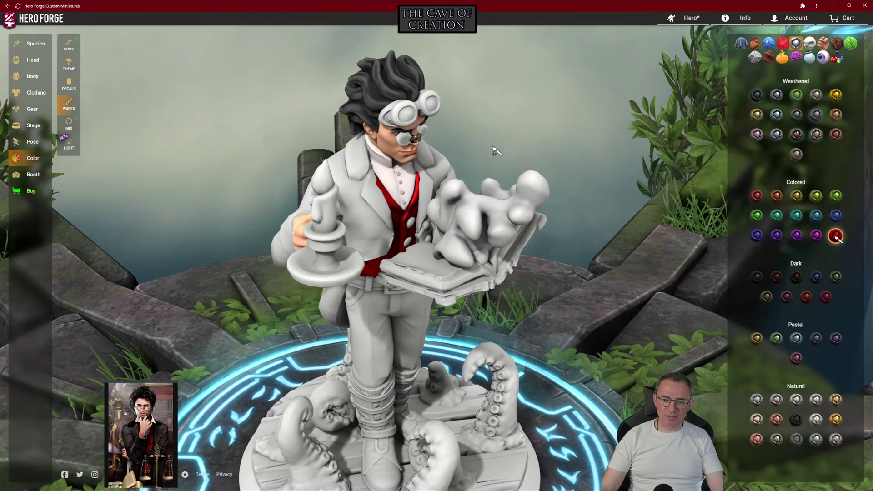
left_click_drag(497, 185, 479, 113)
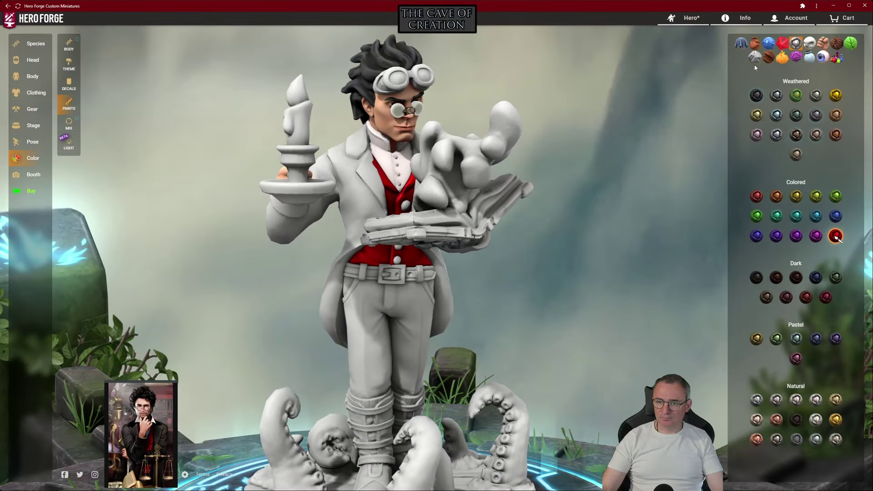
left_click(741, 44)
left_click_drag(634, 142, 731, 144)
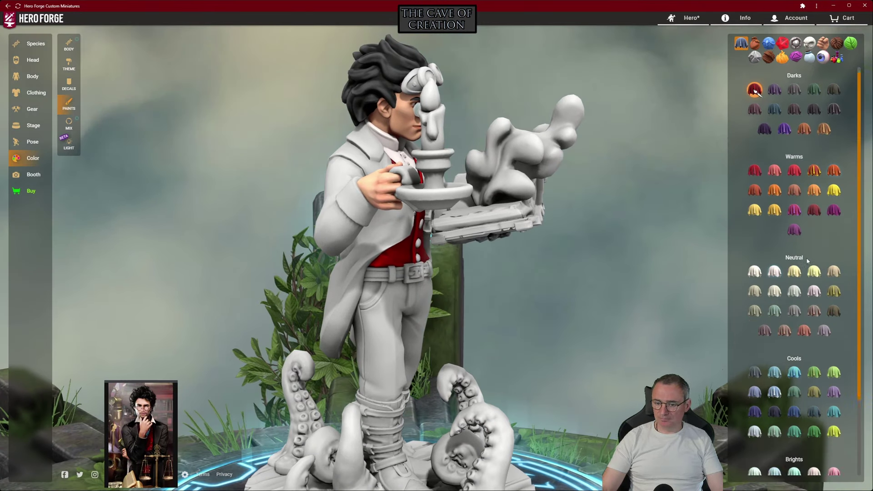
left_click(814, 115)
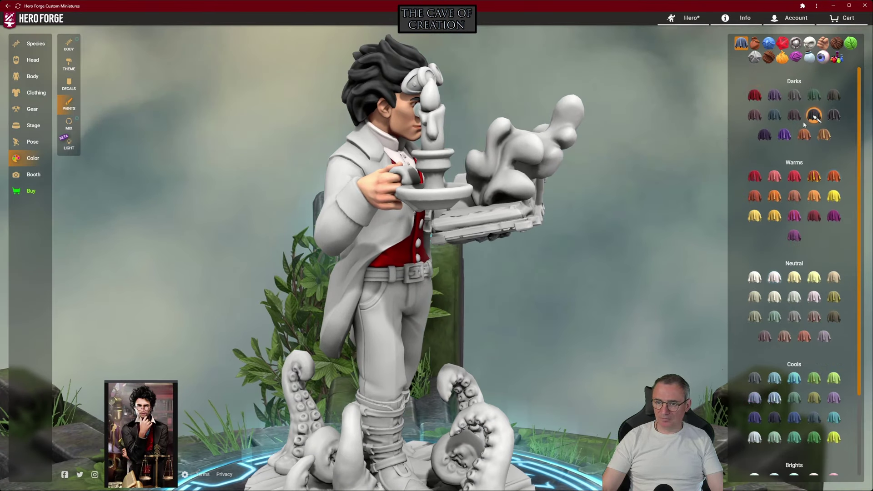
left_click(834, 115)
left_click(396, 244)
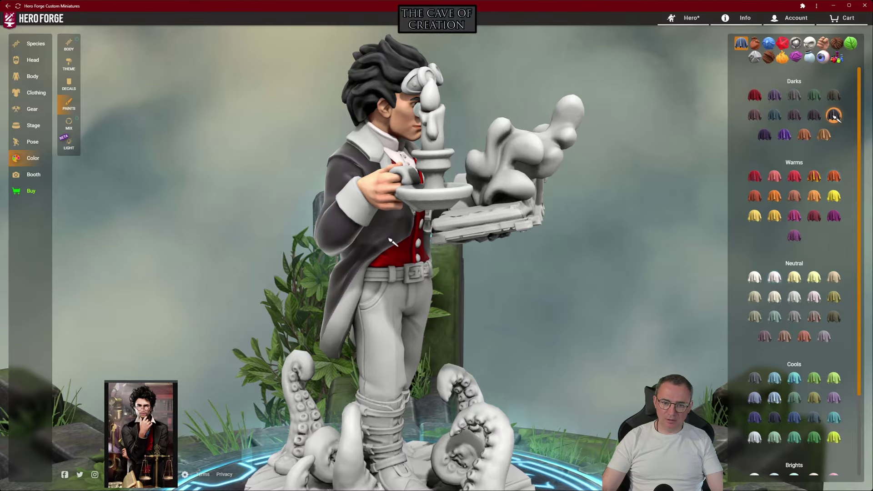
left_click_drag(391, 240, 455, 275)
left_click(421, 313)
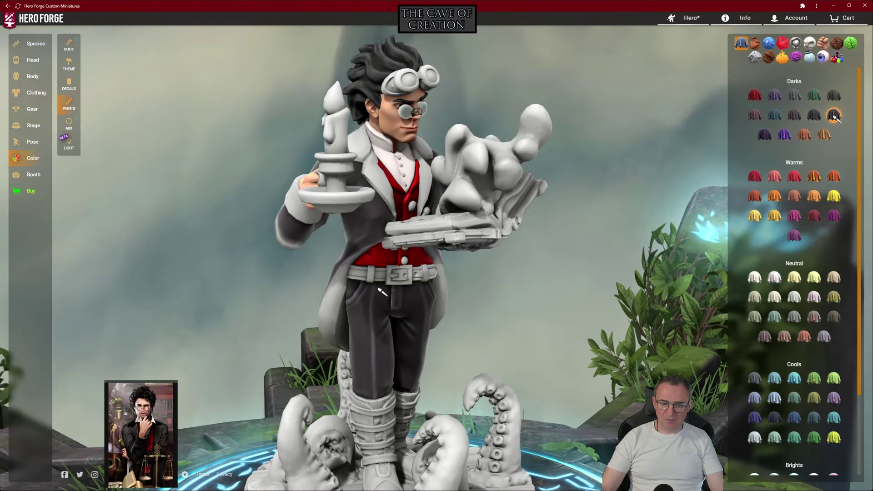
Paint the coat's lapels, cuffs and inner lining with the black metal that starts the Dark group
left_click_drag(590, 298, 591, 252)
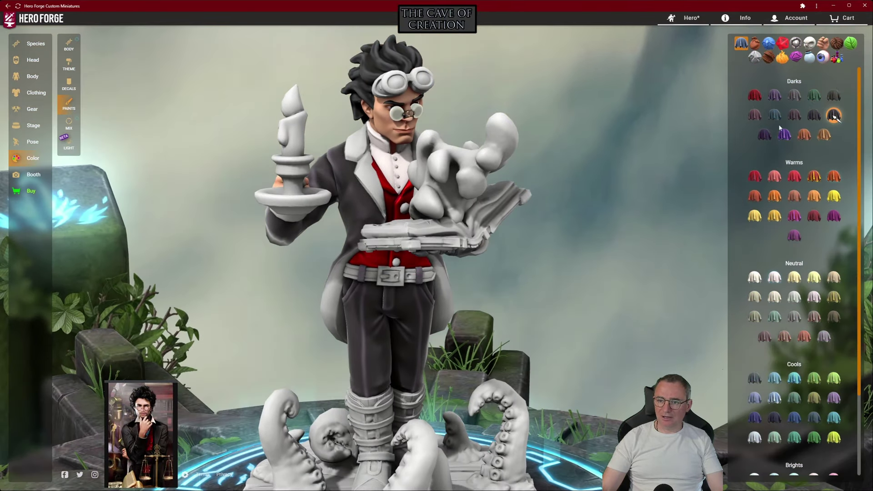
left_click(795, 44)
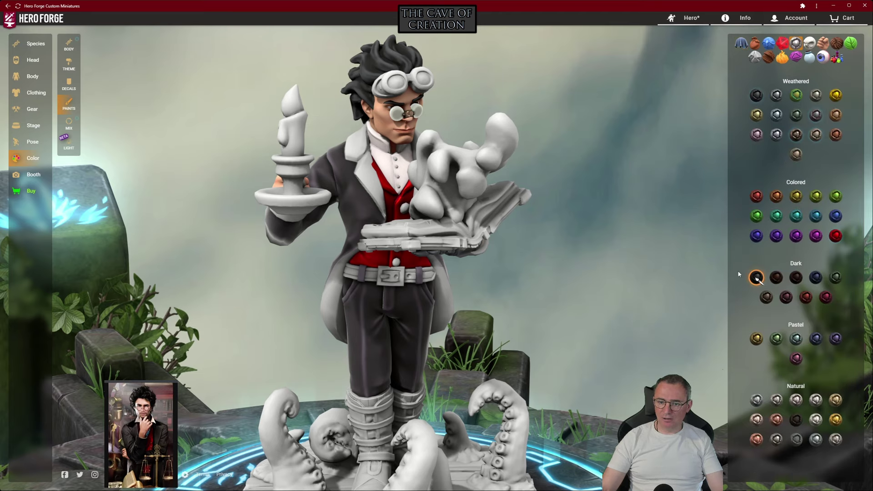
left_click_drag(631, 182, 408, 278)
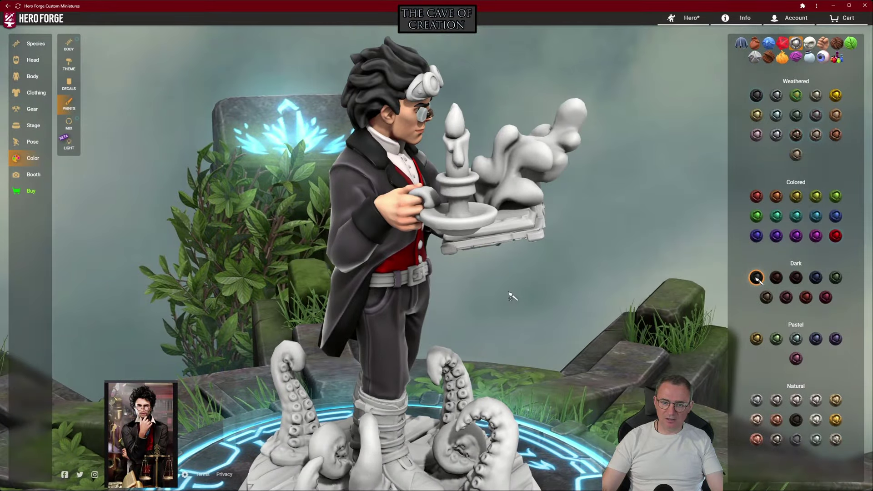
left_click_drag(511, 296, 319, 233)
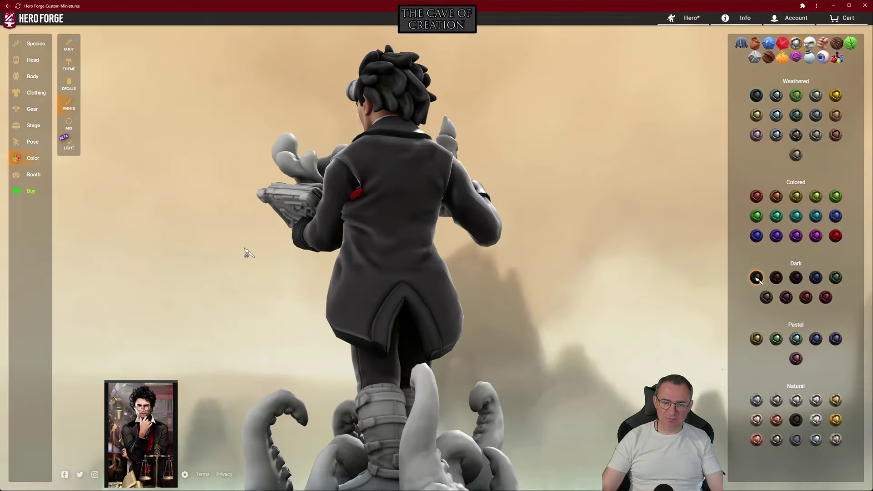
left_click_drag(246, 253, 569, 218)
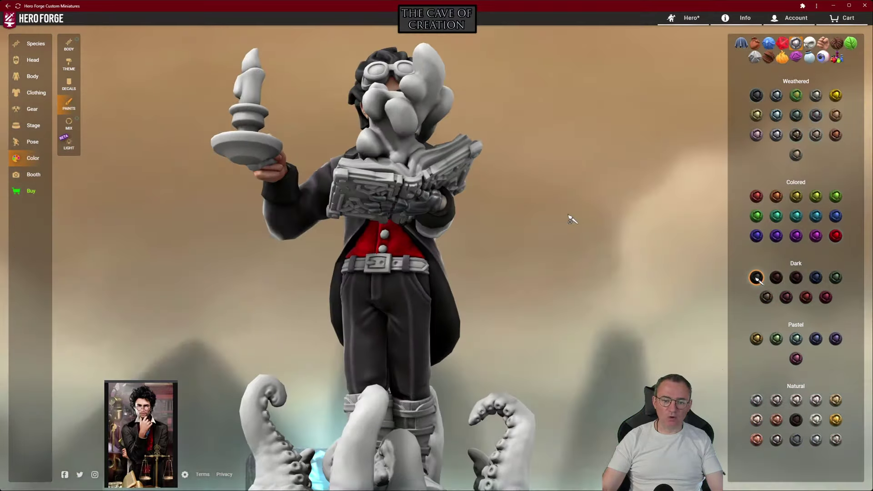
left_click(403, 287)
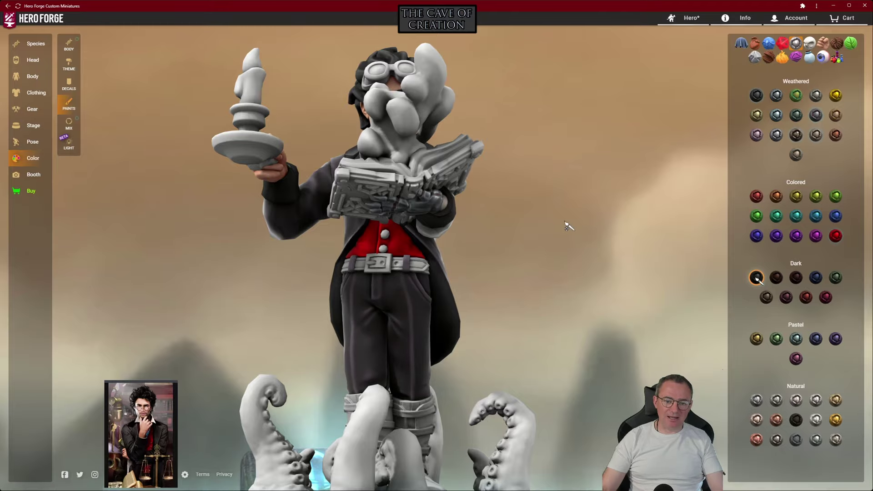
Paint the shirt buttons with the dark Weathered metal used on the glasses, and the vest buttons with silver from the Natural metals
left_click_drag(529, 193, 595, 232)
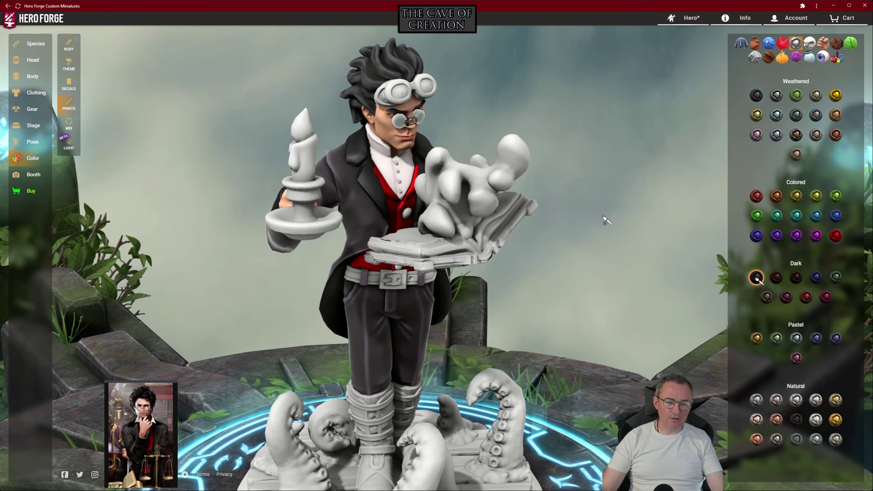
left_click(796, 135)
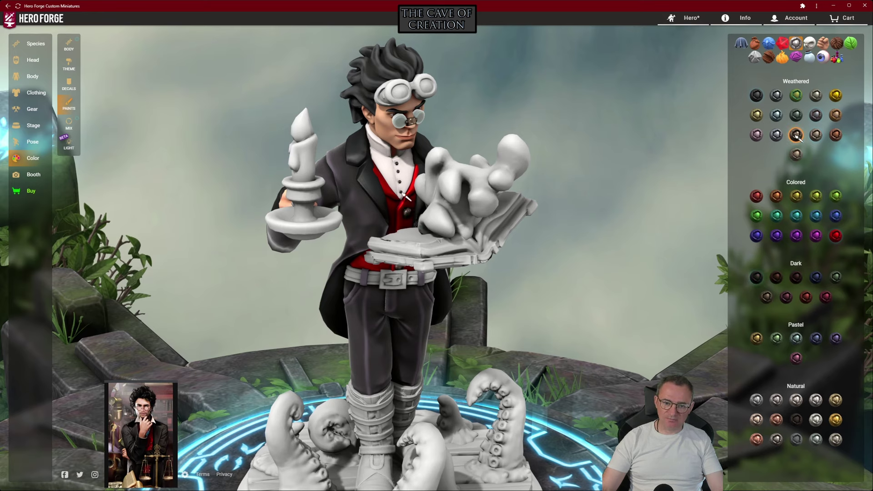
left_click_drag(553, 212, 639, 234)
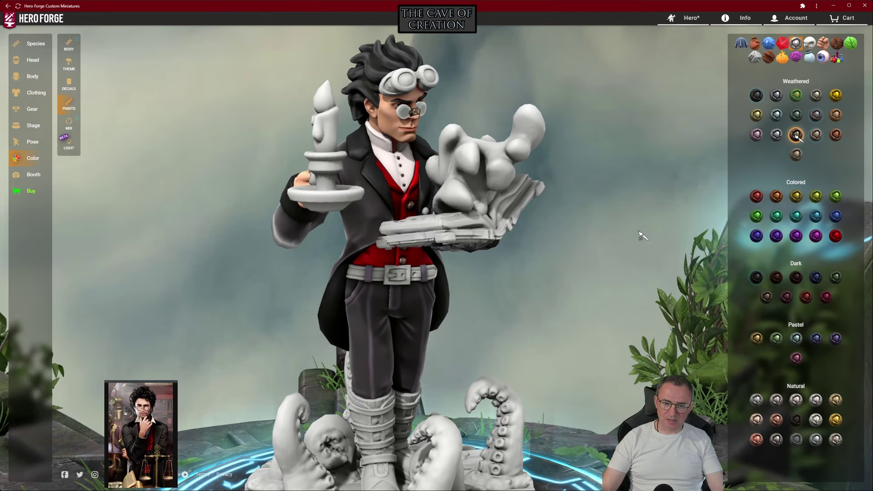
left_click(816, 420)
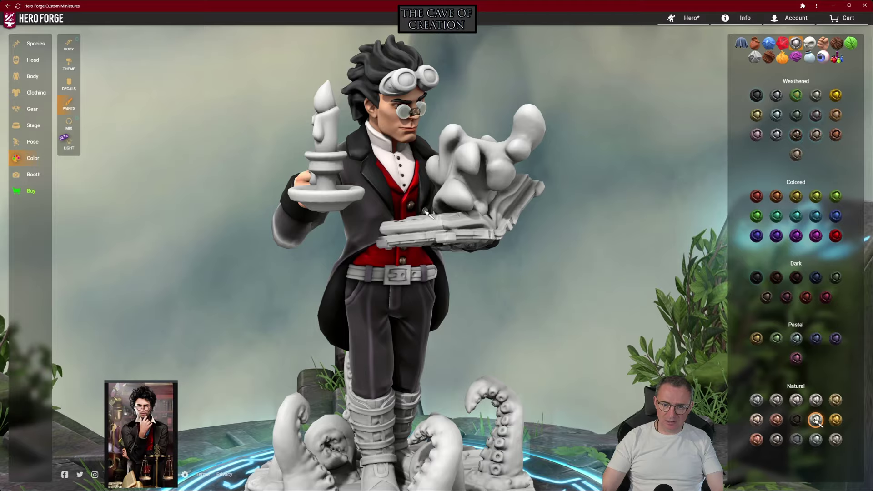
left_click_drag(411, 208, 541, 255)
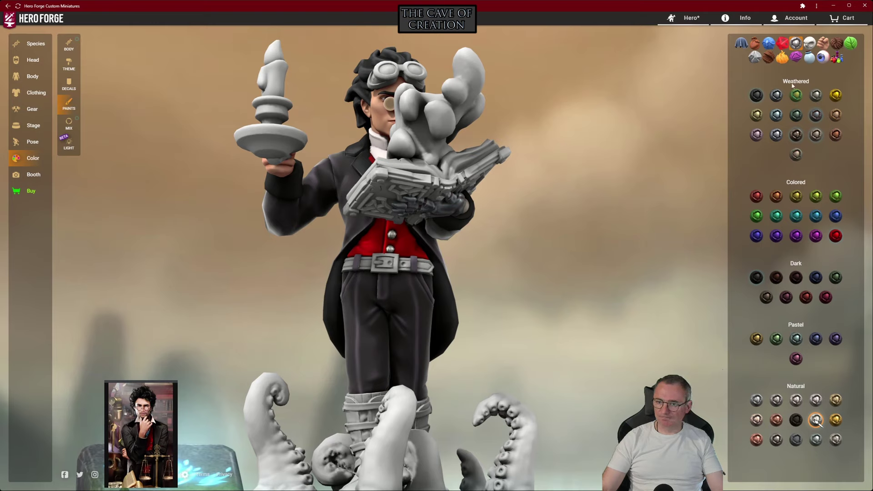
Paint the belt buckle with the same silver Natural metal as the vest buttons
left_click(395, 270)
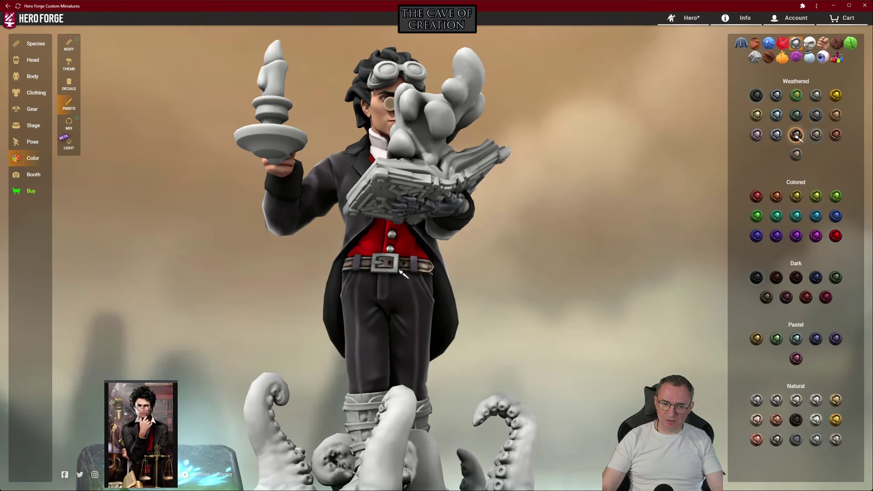
left_click(816, 419)
left_click(391, 266)
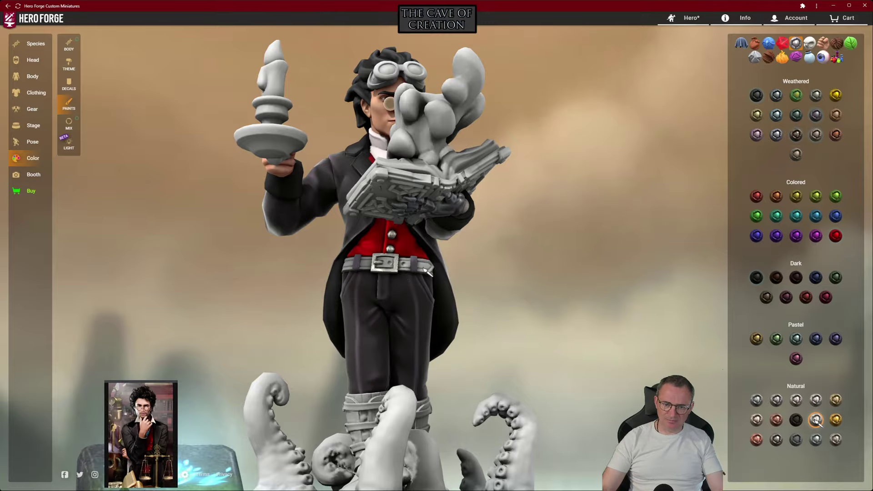
Paint the belt strap with the black leather at the end of the Dyed group
left_click_drag(636, 257, 651, 267)
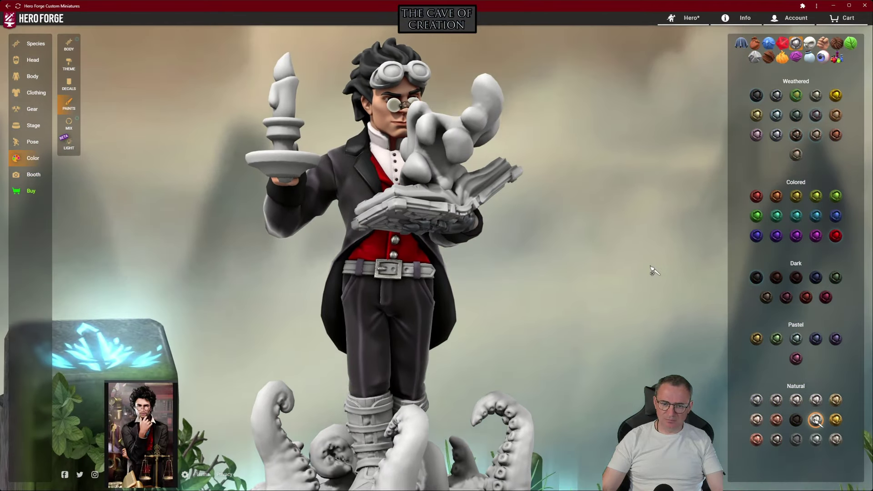
left_click(755, 45)
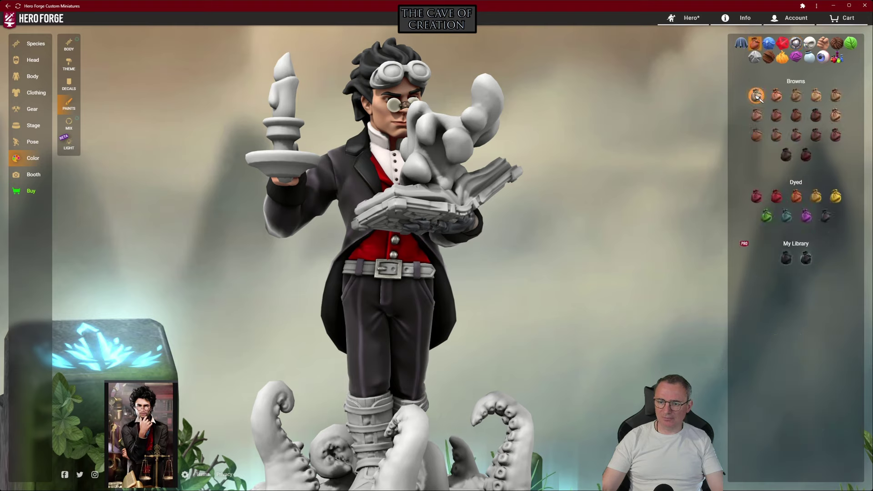
left_click(825, 220)
left_click(410, 276)
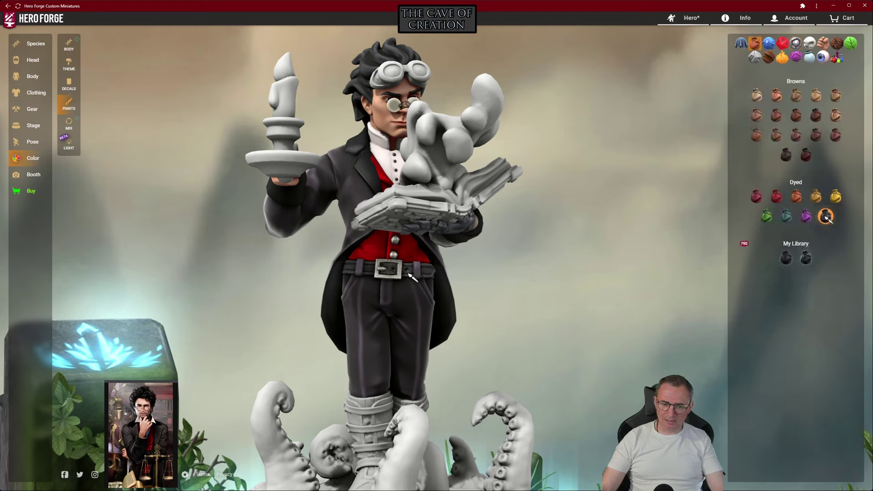
Paint the straps around the boots with the same black Dyed leather
mouse_move(686, 279)
left_mouse_down()
mouse_move(659, 279)
mouse_move(692, 276)
left_mouse_up()
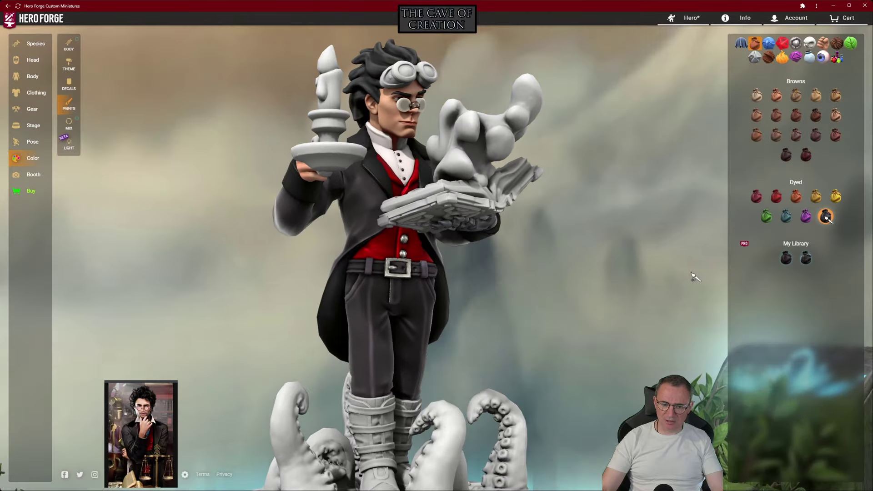
left_click_drag(591, 370, 705, 364)
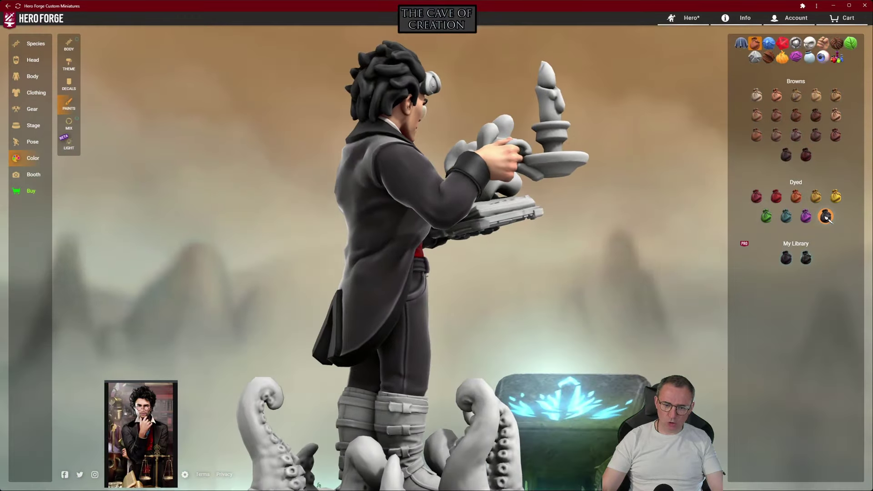
left_click(416, 413)
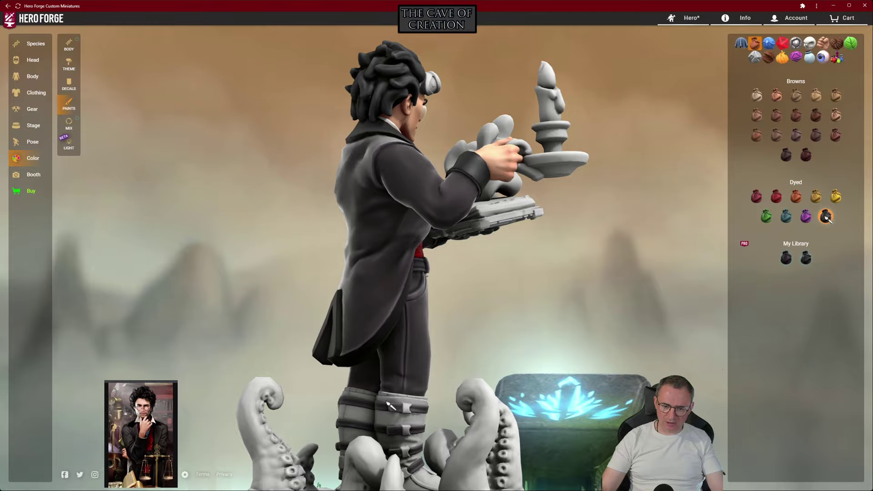
Paint the buckles on the boot straps with the bronze metal in the third row of the Weathered group
left_click_drag(495, 345, 150, 348)
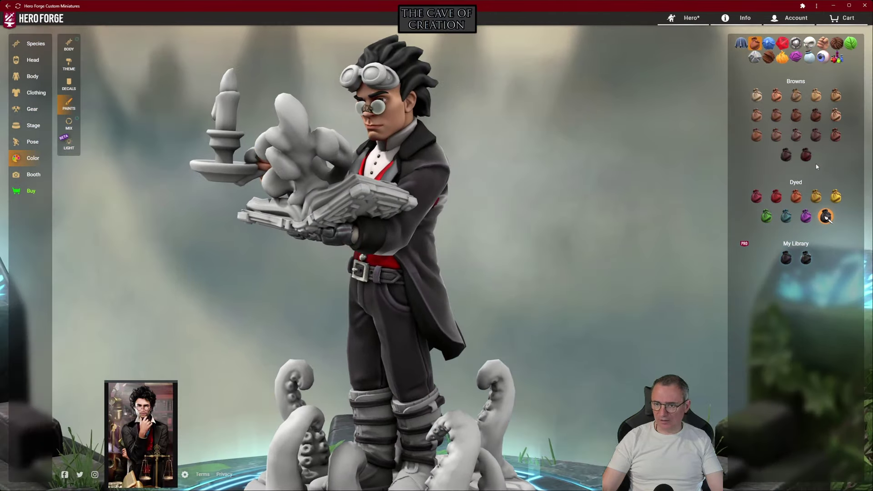
left_click(797, 45)
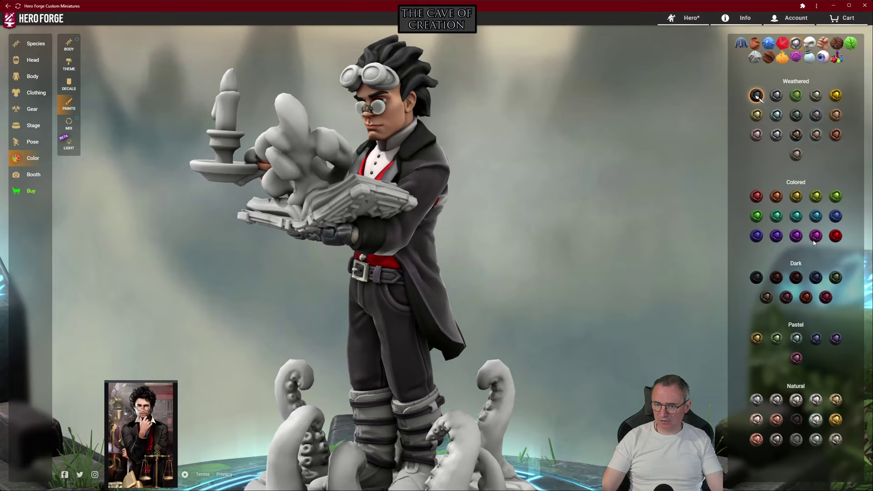
left_click_drag(639, 293, 562, 311)
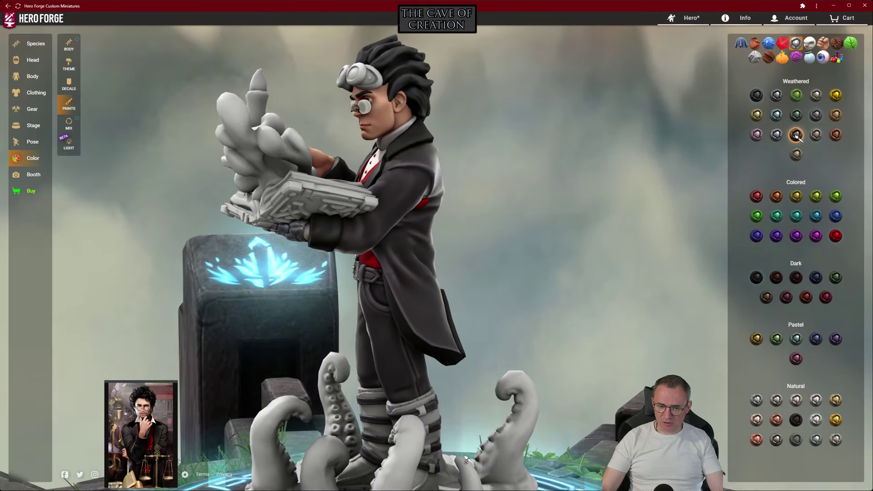
left_click_drag(229, 323, 555, 302)
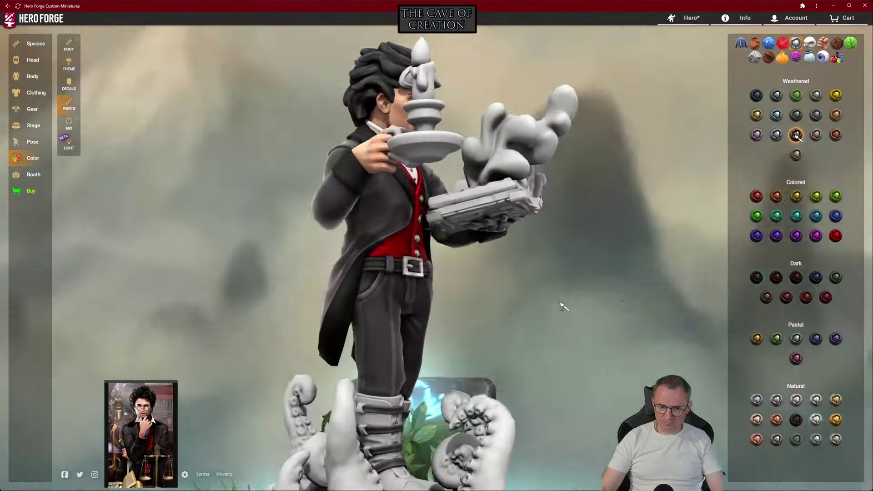
left_click_drag(391, 412, 678, 326)
scroll(617, 362, "down", 5)
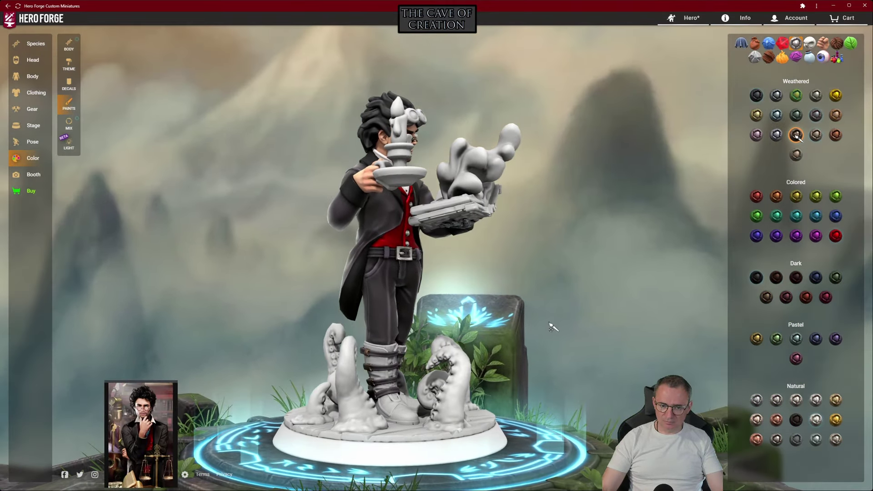
Paint the metal fittings of the glove under the book with the same bronze Weathered metal
left_click_drag(551, 326, 351, 311)
scroll(428, 339, "up", 3)
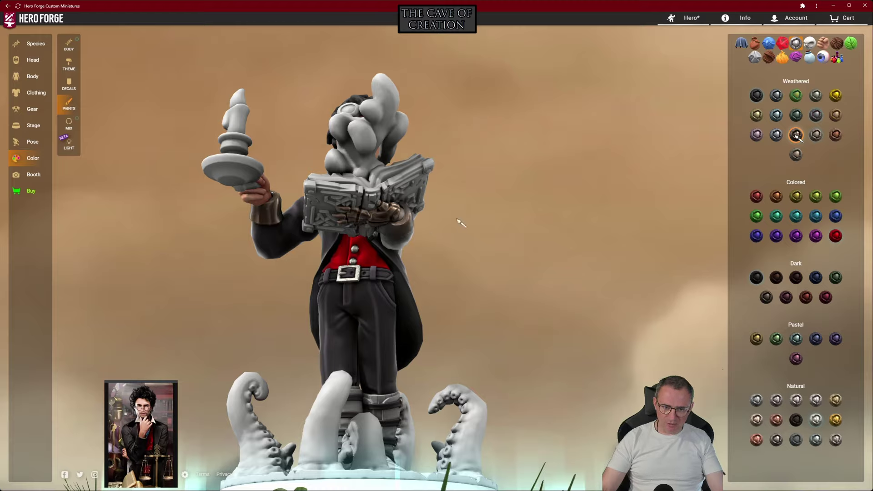
left_click_drag(524, 213, 466, 167)
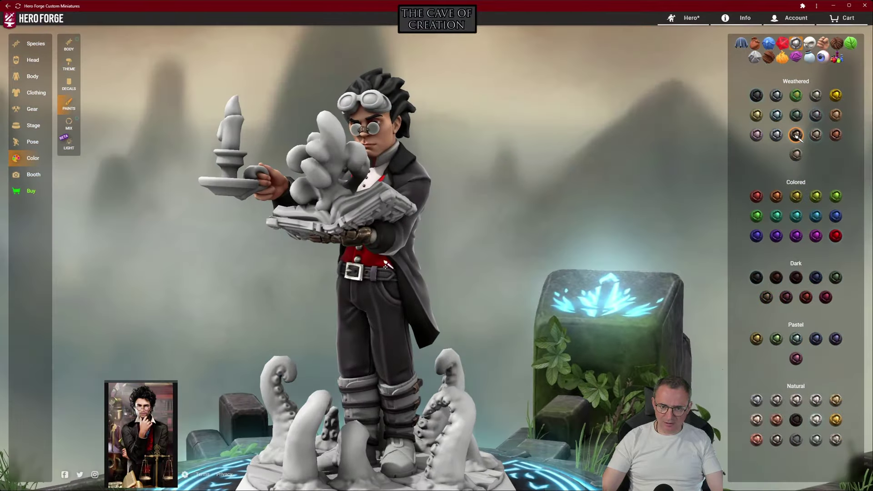
Paint the candle holder with the bronze Weathered metal
left_click_drag(550, 252, 717, 174)
left_click_drag(485, 268, 519, 309)
left_click(321, 224)
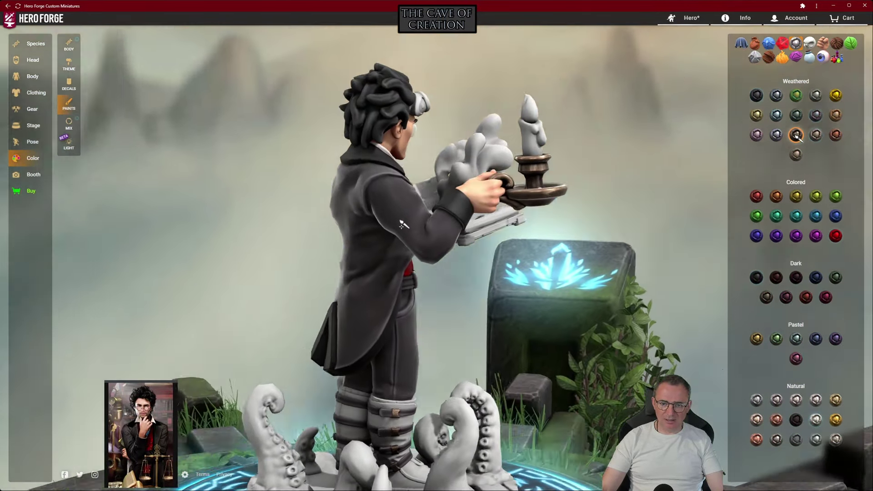
Paint the frames of the goggles on the forehead with the bronze Weathered metal
left_click_drag(401, 224, 175, 232)
left_click_drag(321, 258, 269, 213)
left_click(383, 109)
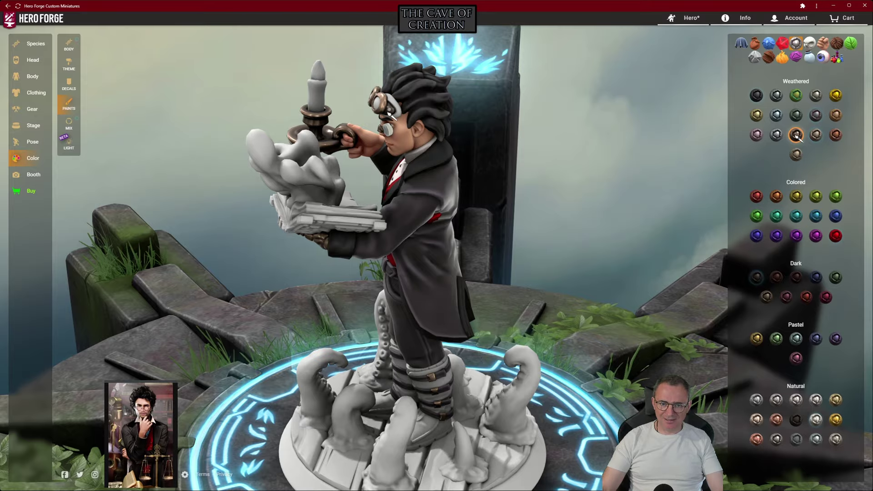
Paint both boots with the Quill Cognac leather from the Browns group
left_click_drag(592, 166, 869, 139)
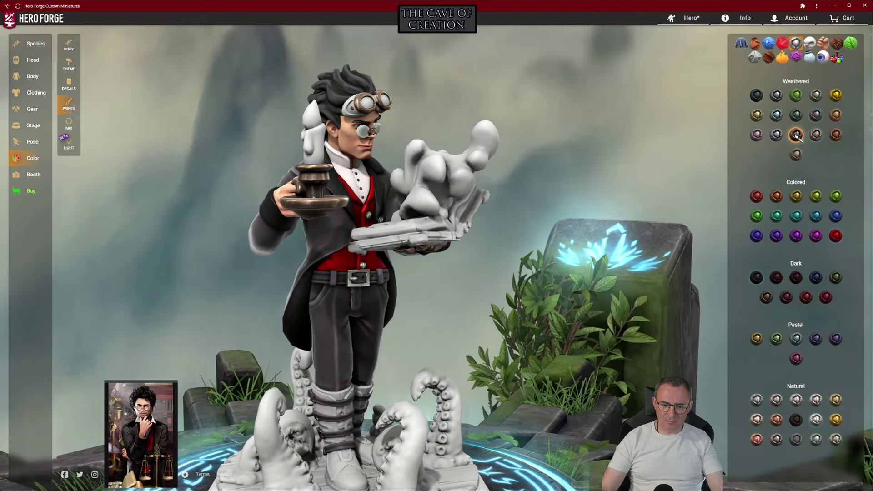
left_click_drag(511, 261, 551, 258)
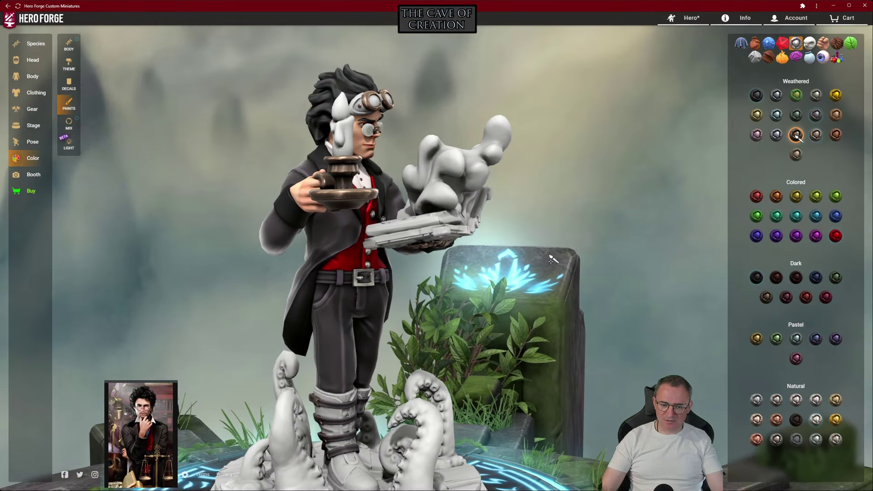
left_click(754, 43)
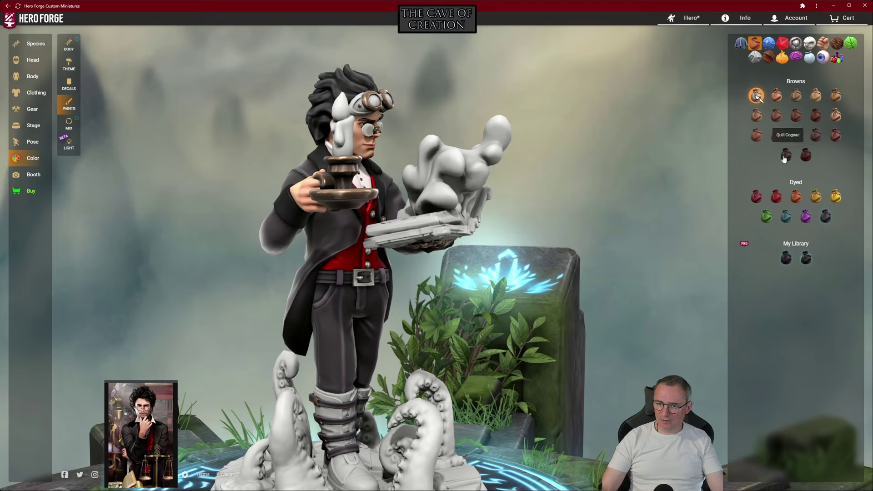
left_click(786, 157)
left_click(336, 417)
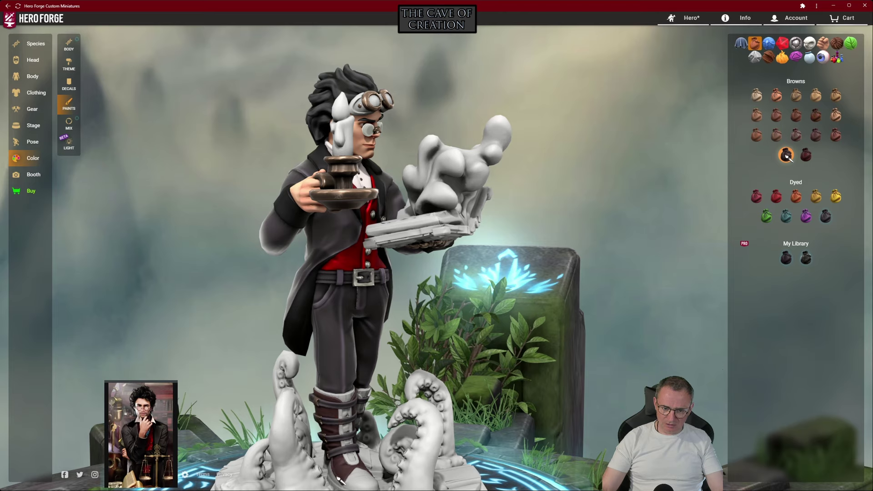
left_click(359, 485)
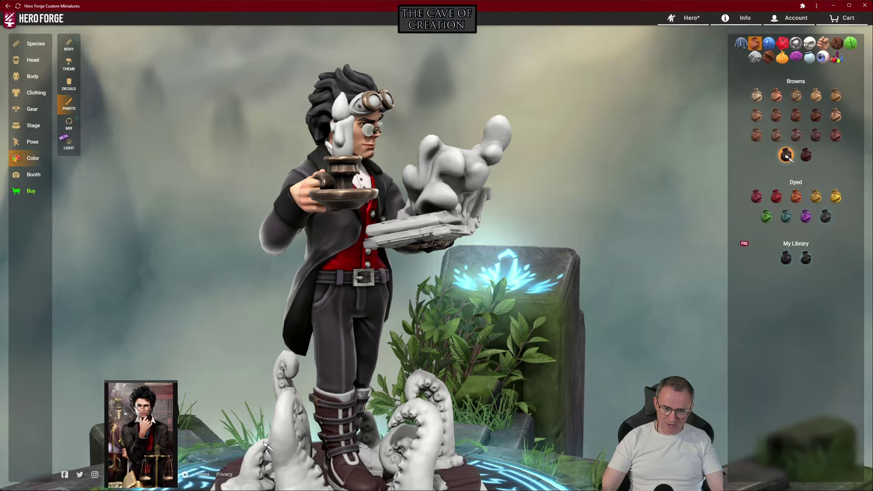
left_click_drag(218, 313, 393, 438)
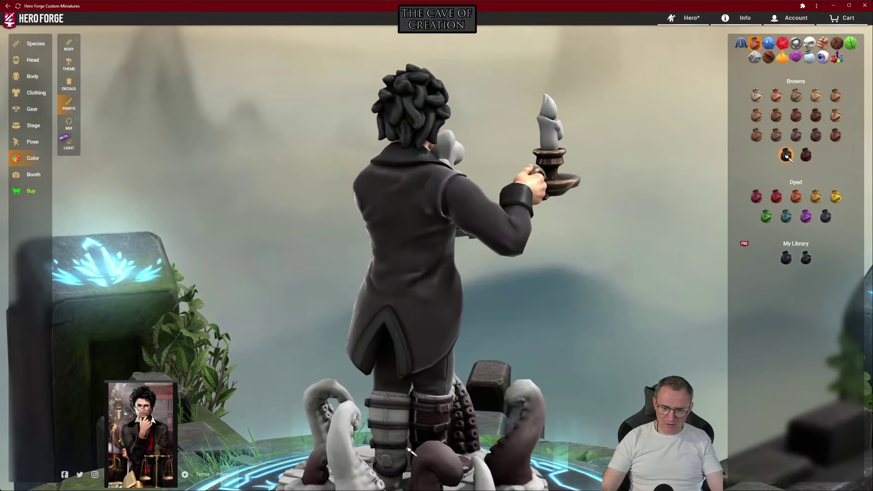
left_click_drag(153, 329, 391, 437)
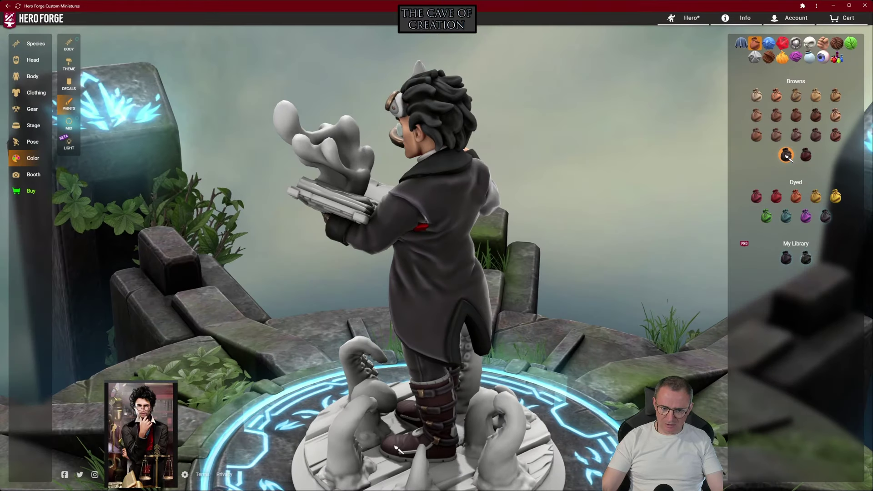
left_click_drag(200, 373, 409, 391)
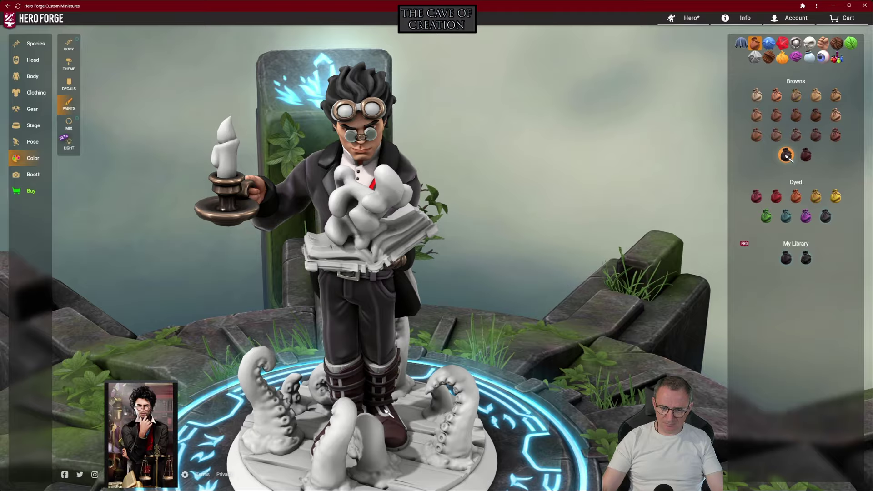
left_click_drag(592, 257, 655, 253)
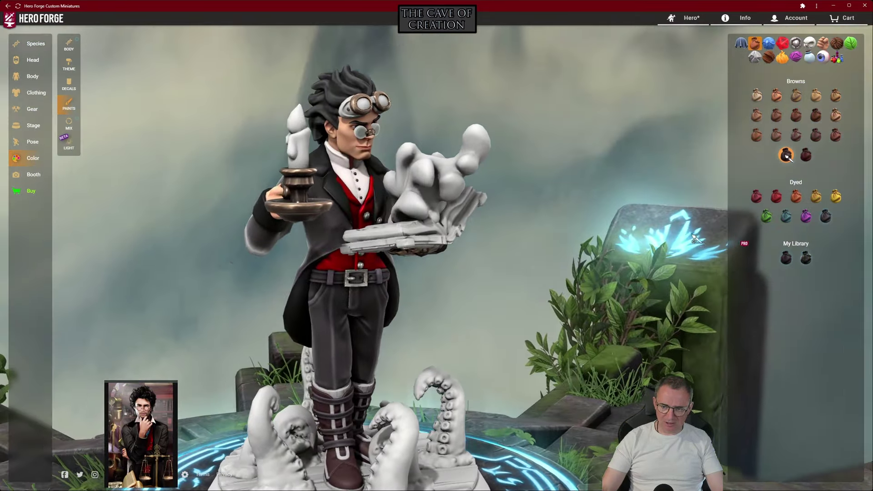
Paint the foot parts of both boots with the last dark reddish leather of the Browns group
left_click_drag(576, 253, 630, 251)
left_click(805, 155)
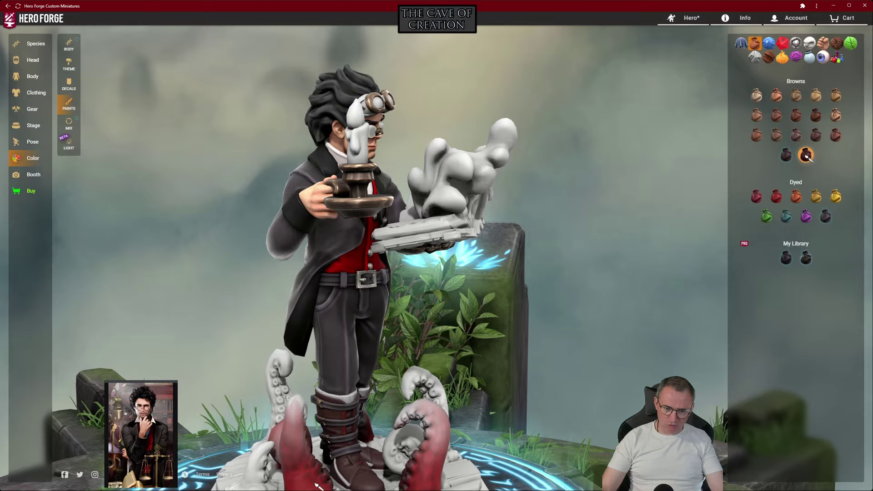
left_click(350, 480)
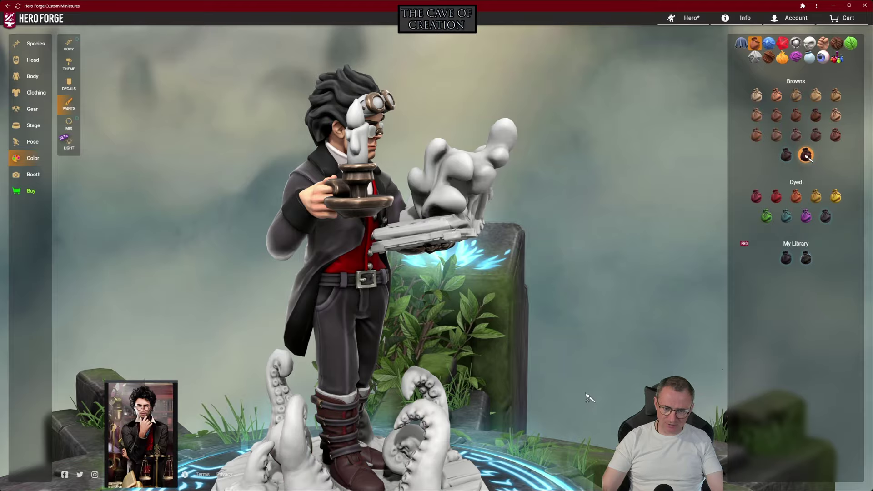
left_click_drag(589, 398, 429, 469)
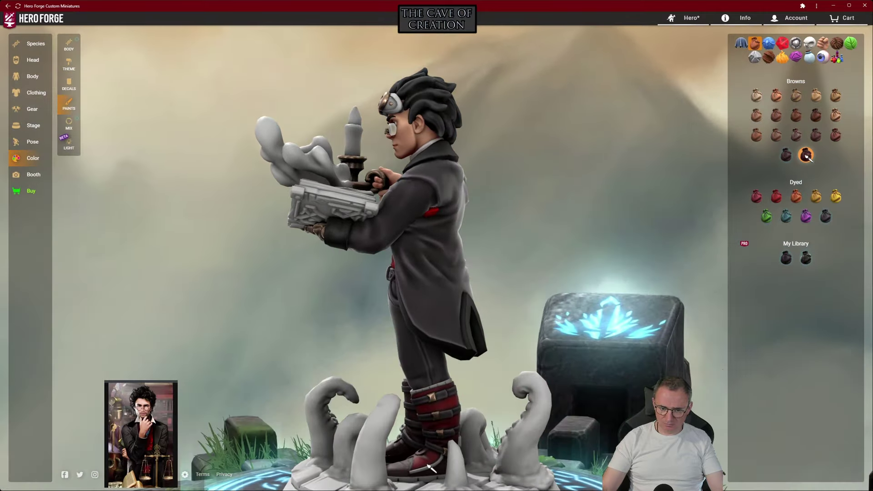
Paint the remaining metal details at the back of the boots with the bronze Weathered metal
left_click_drag(502, 399, 398, 357)
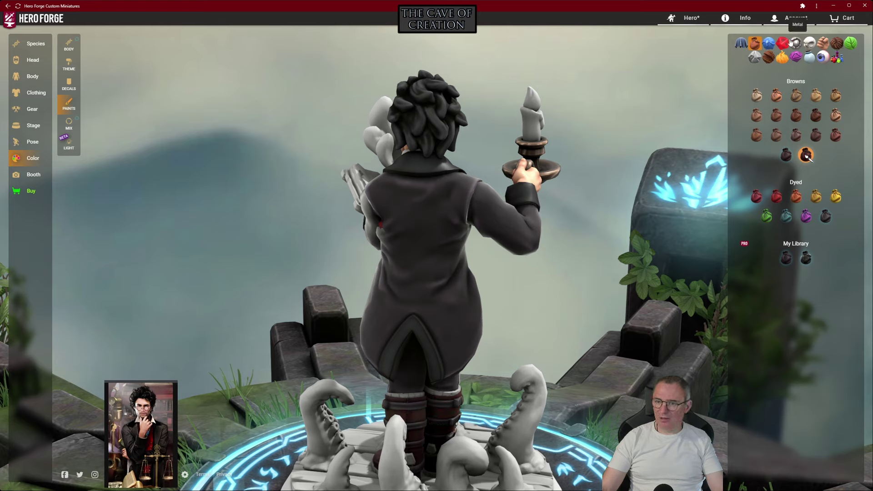
left_click(795, 43)
left_click(795, 135)
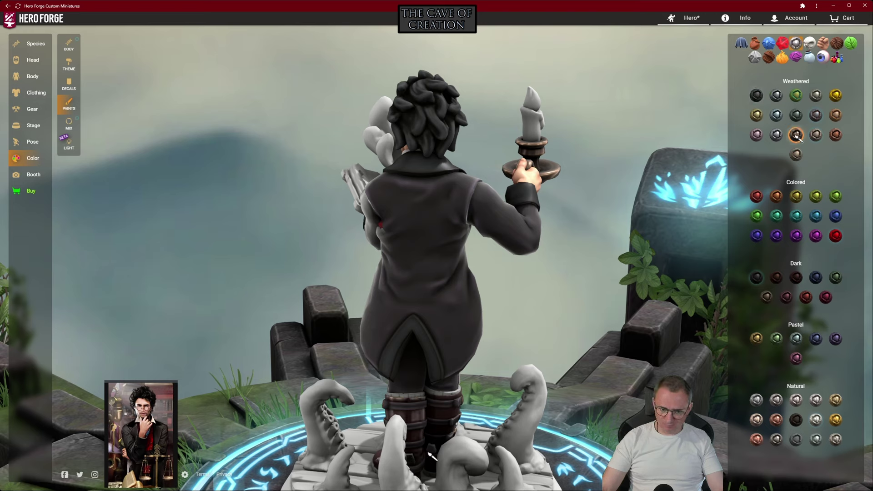
left_click_drag(436, 448, 622, 343)
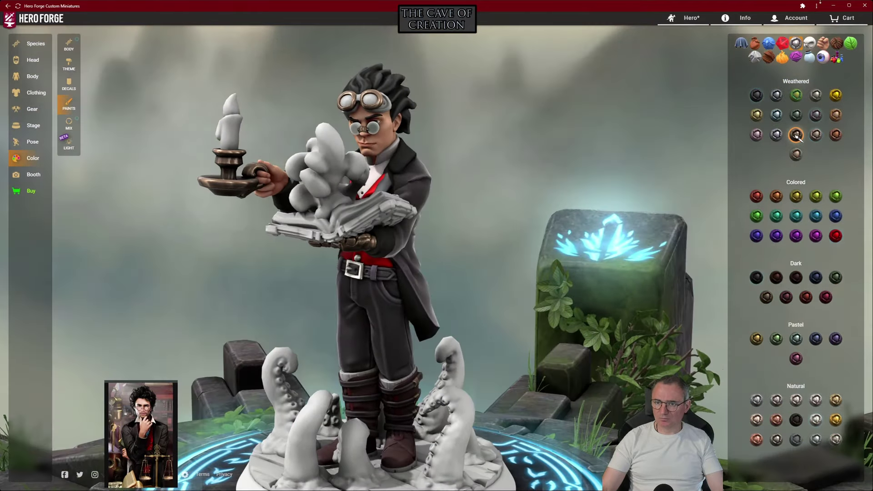
Paint the boot soles with the reddish-brown leather at the end of the third Browns row
left_click(755, 44)
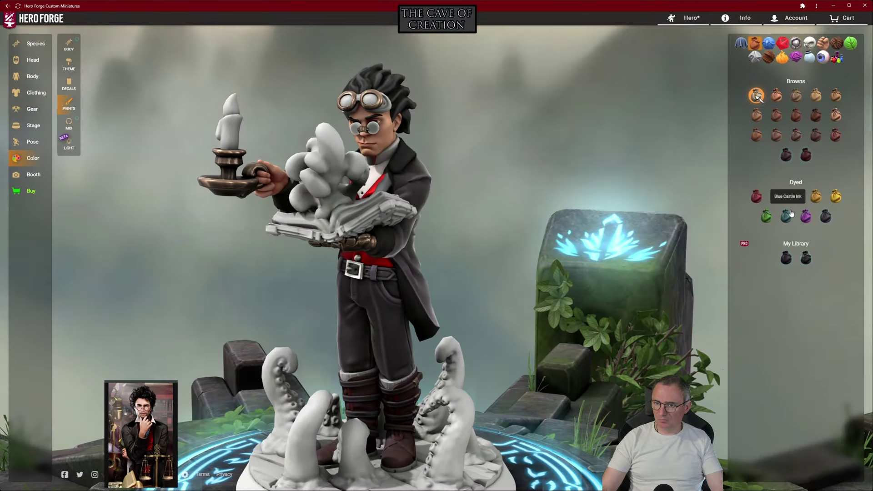
left_click(836, 139)
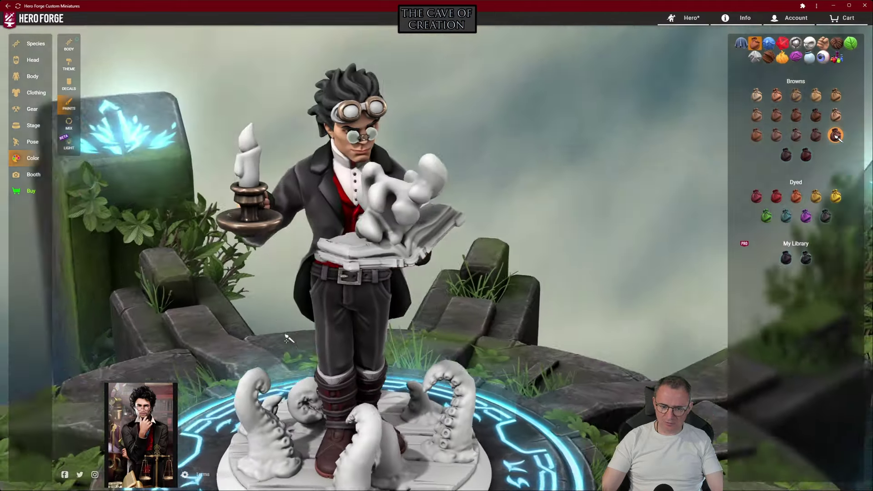
left_click_drag(333, 471, 156, 311)
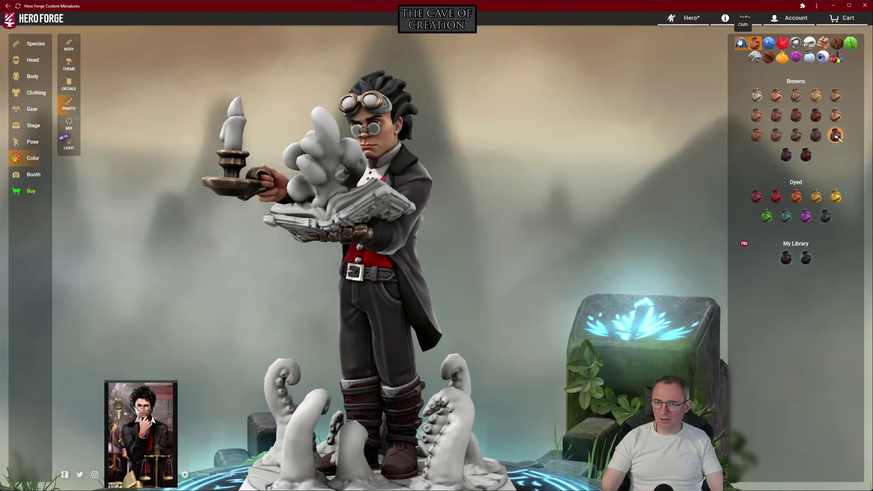
Paint the top cuffs of the boots with the blackish cloth at the end of the first Darks row
left_click(741, 43)
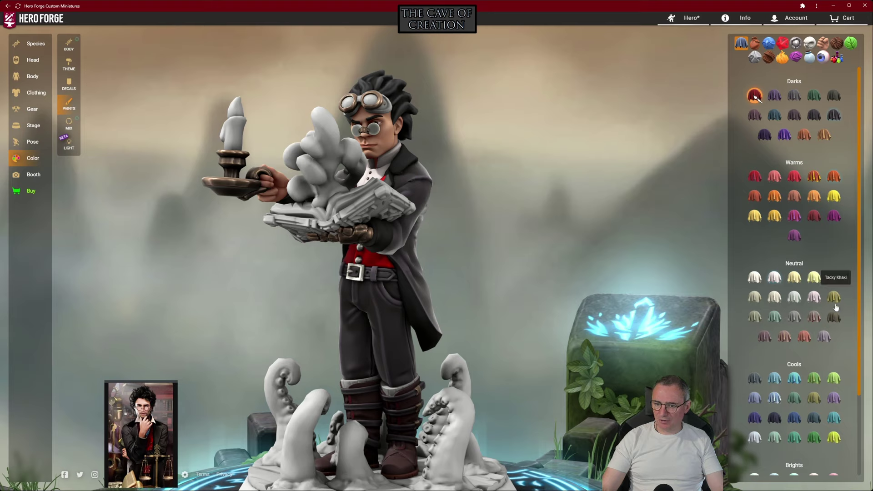
left_click(836, 100)
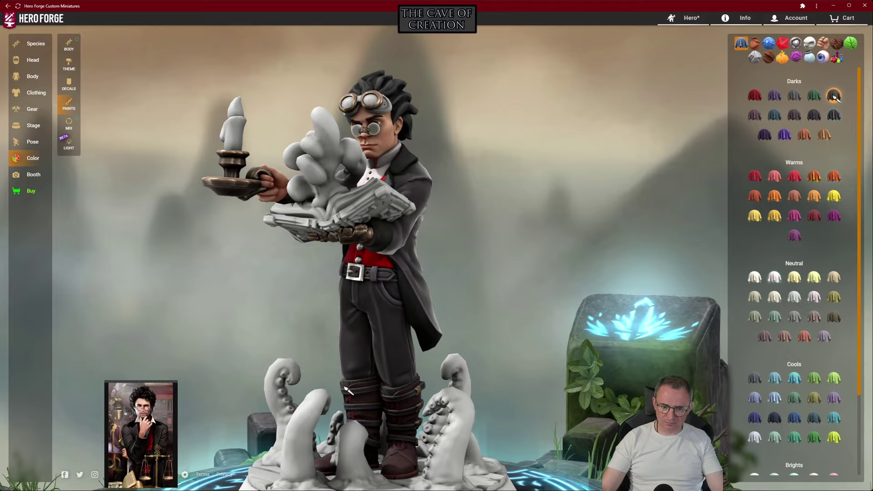
left_click_drag(202, 328, 609, 273)
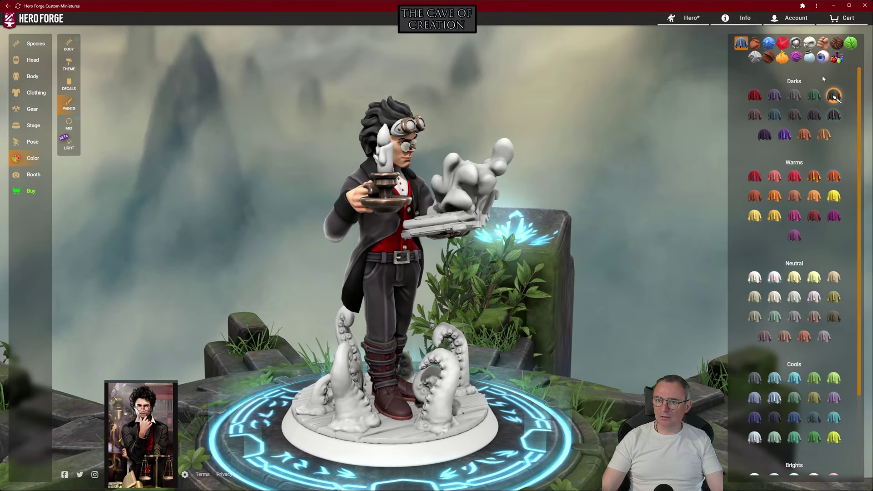
Paint the candle flame with the third, yellow-orange color of the Fire group
left_click(782, 63)
left_click(796, 95)
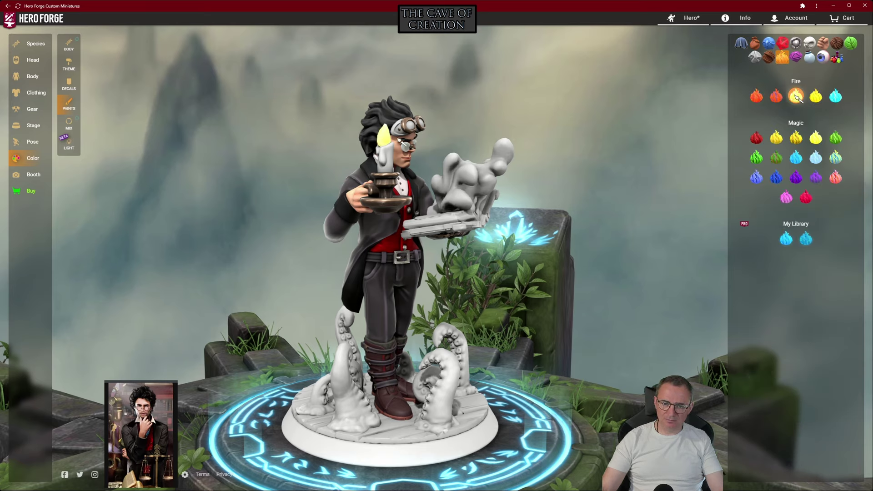
left_click_drag(636, 98, 582, 102)
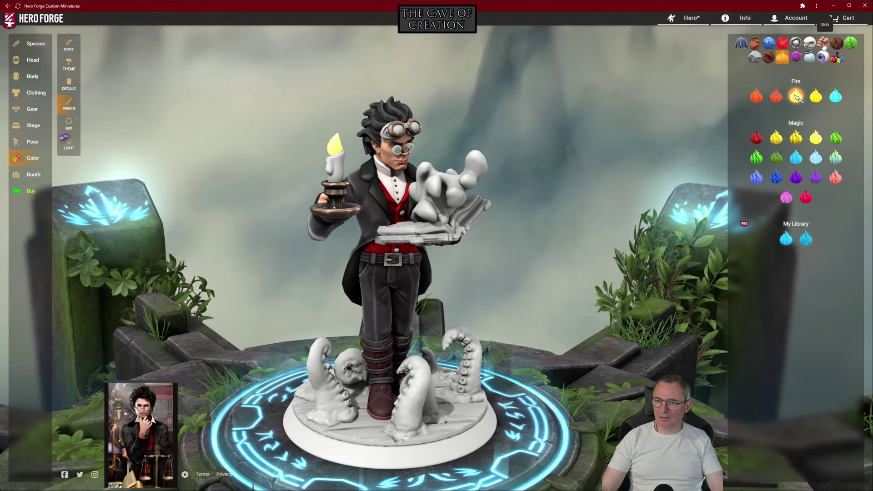
Paint the candle wax with the pale yellow from the Pastel group
left_click(768, 43)
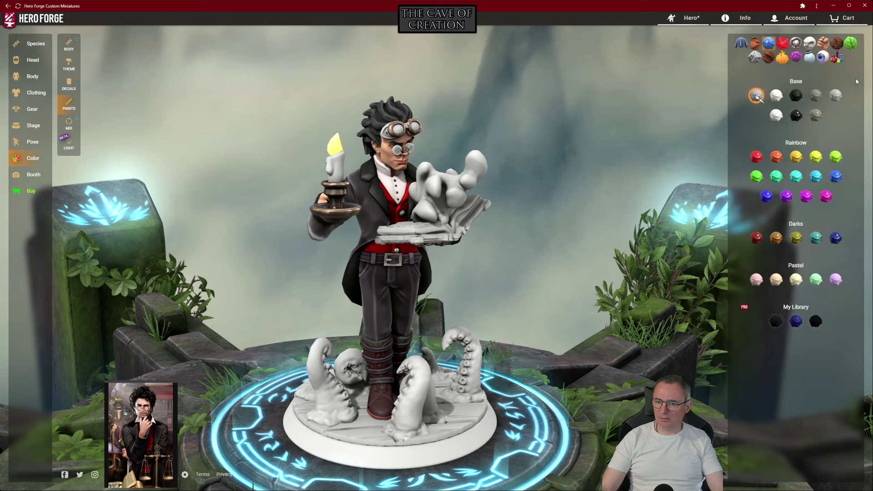
left_click(797, 280)
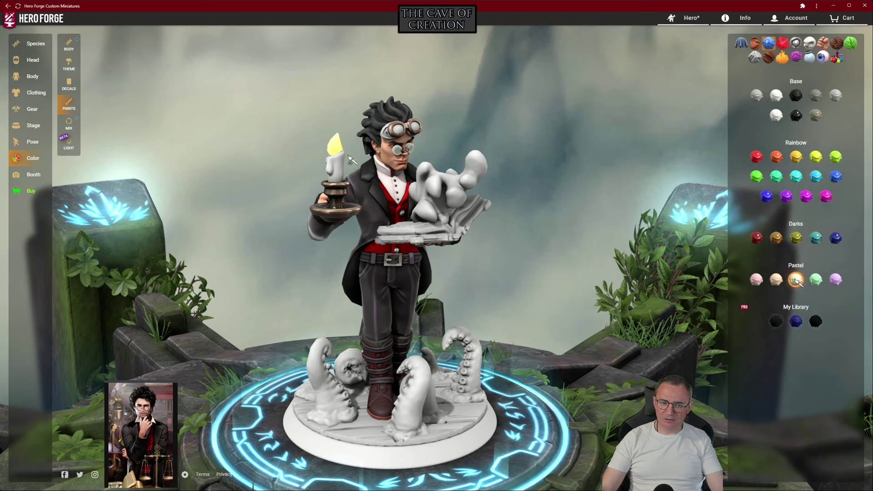
left_click_drag(225, 127, 201, 123)
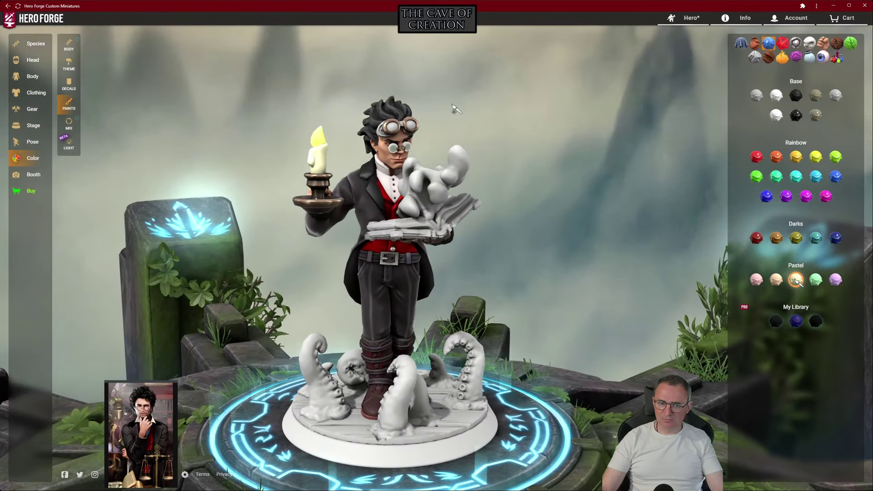
Paint the goggle lenses on the forehead with the blue glass from the second Potions row
scroll(513, 113, "up", 3)
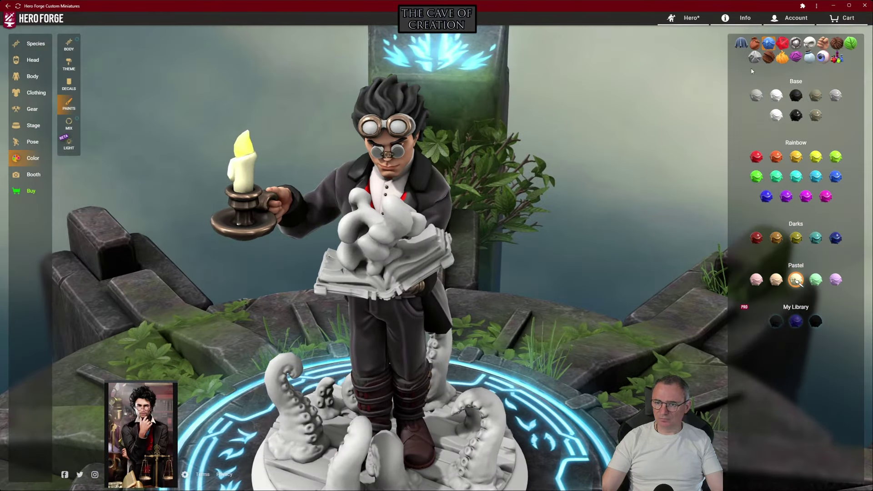
left_click(821, 60)
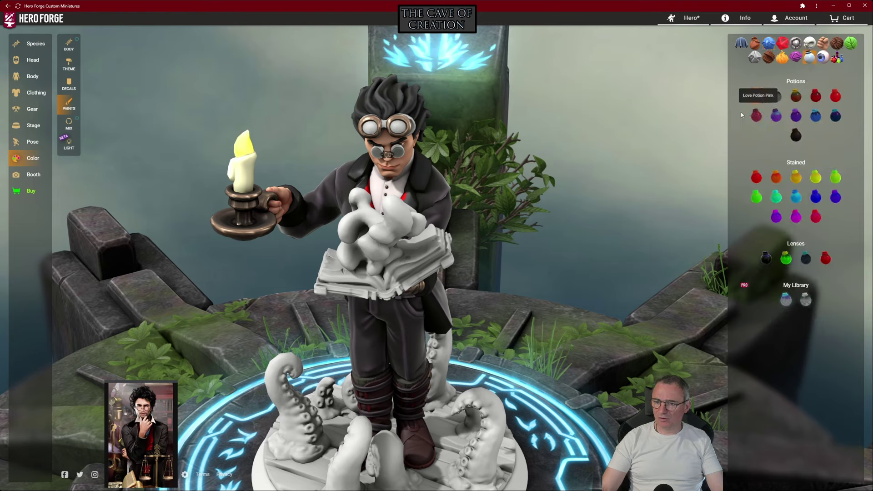
left_click(809, 300)
left_click(402, 134)
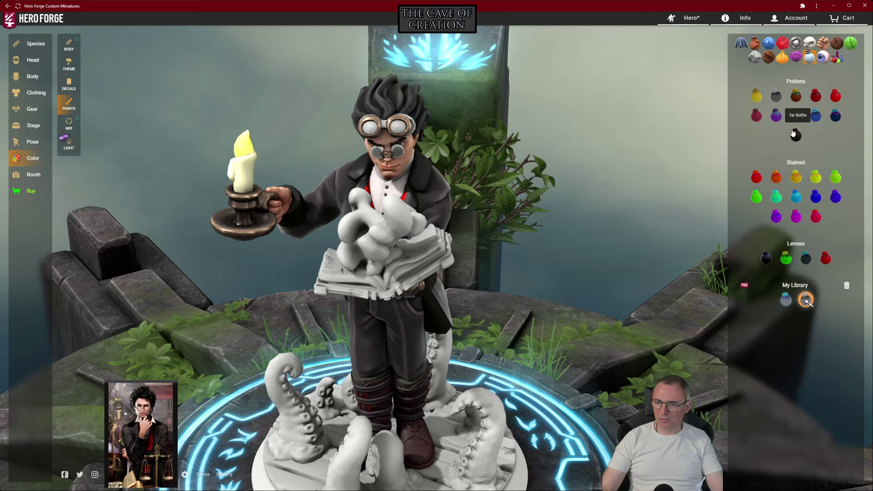
left_click(816, 116)
left_click(403, 132)
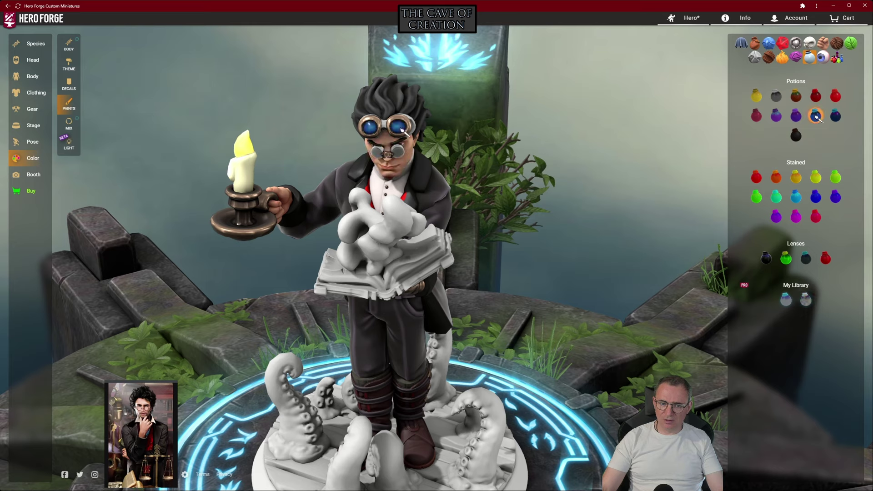
Paint the goggle strap with the dark leather that starts the last Browns row
left_click_drag(581, 141, 493, 159)
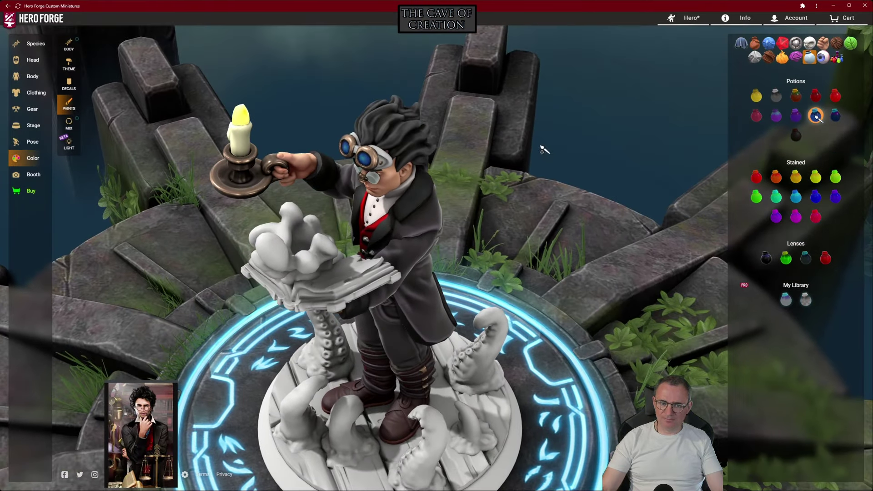
left_click(755, 45)
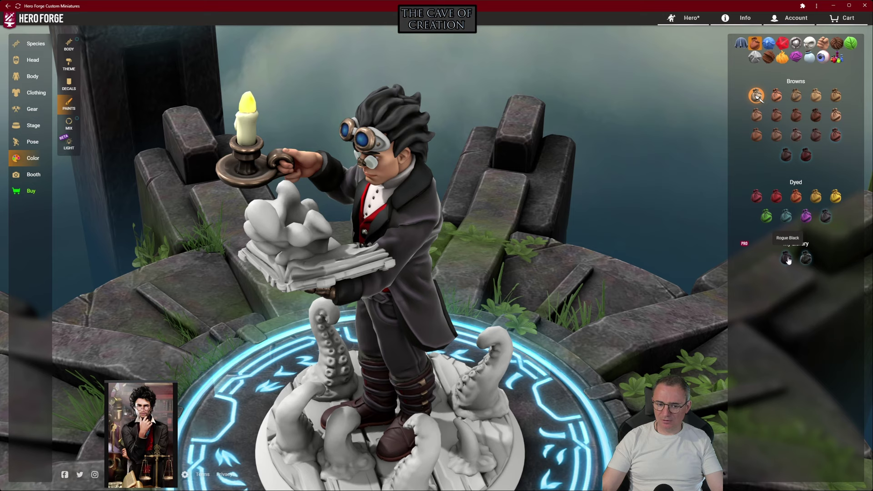
left_click(786, 258)
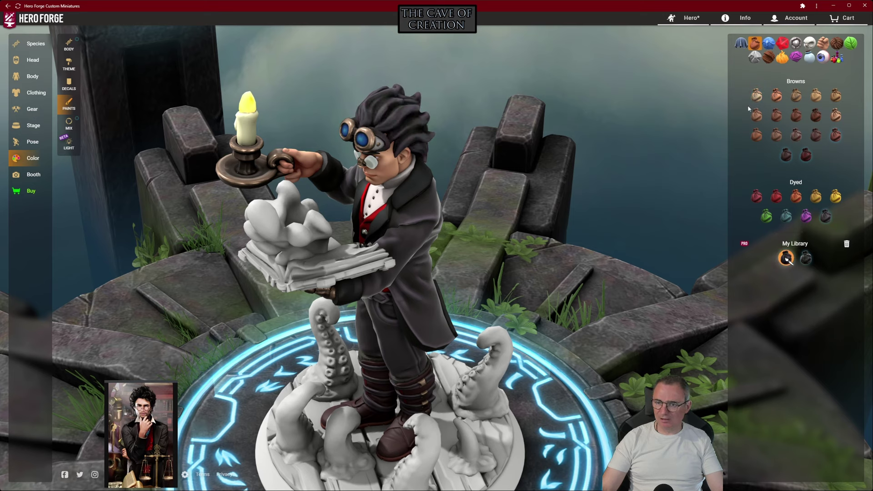
left_click(786, 156)
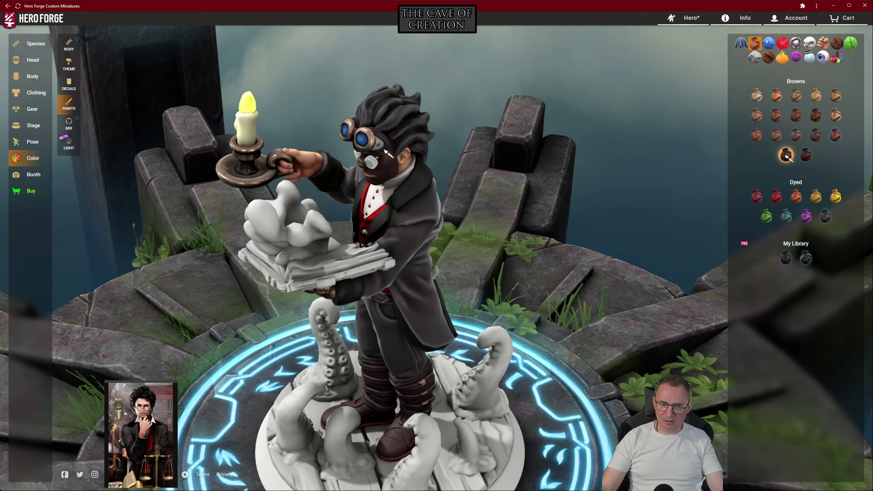
left_click_drag(384, 153, 260, 20)
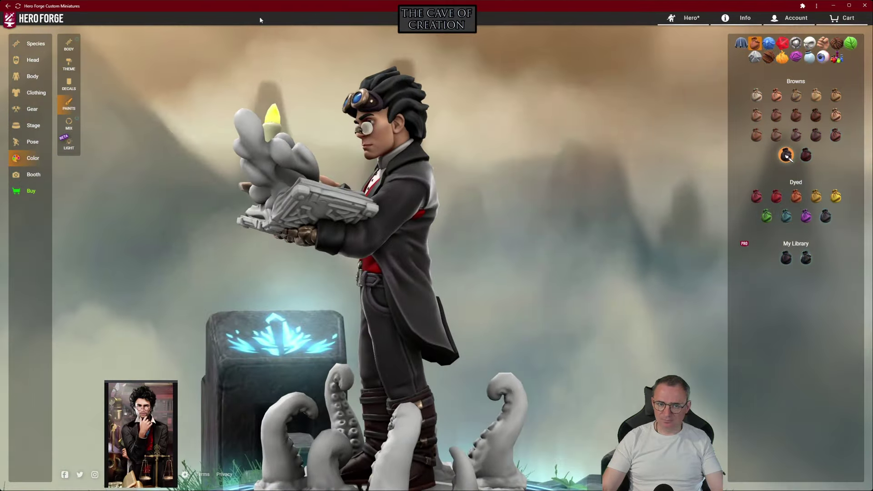
Paint the book's corner fittings and cover ornaments with the yellow gold metal at the end of the first Weathered row
left_click_drag(517, 128, 435, 74)
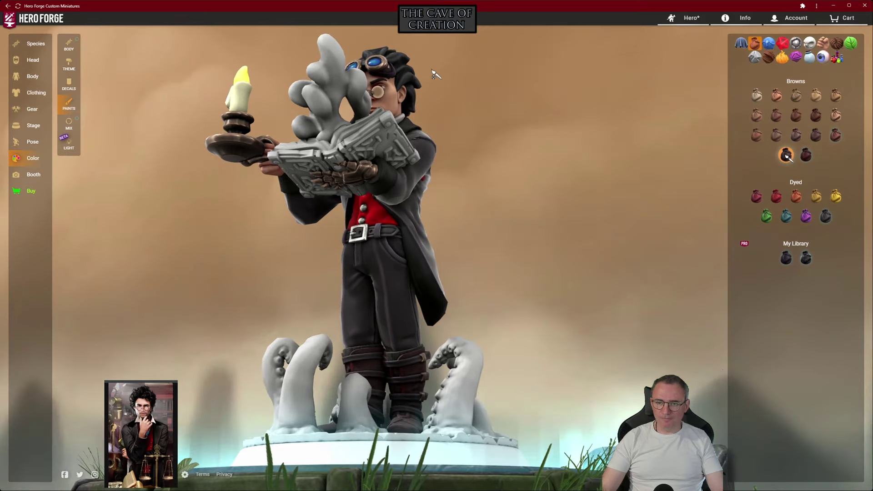
left_click(797, 44)
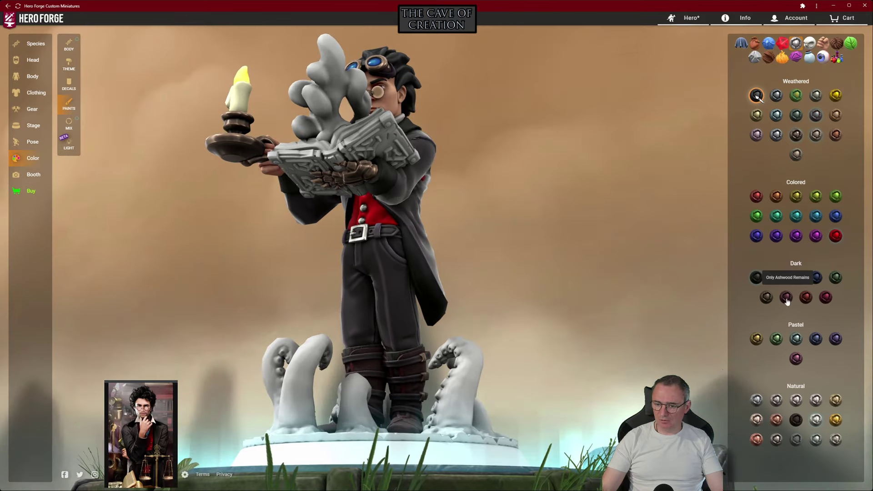
left_click(836, 96)
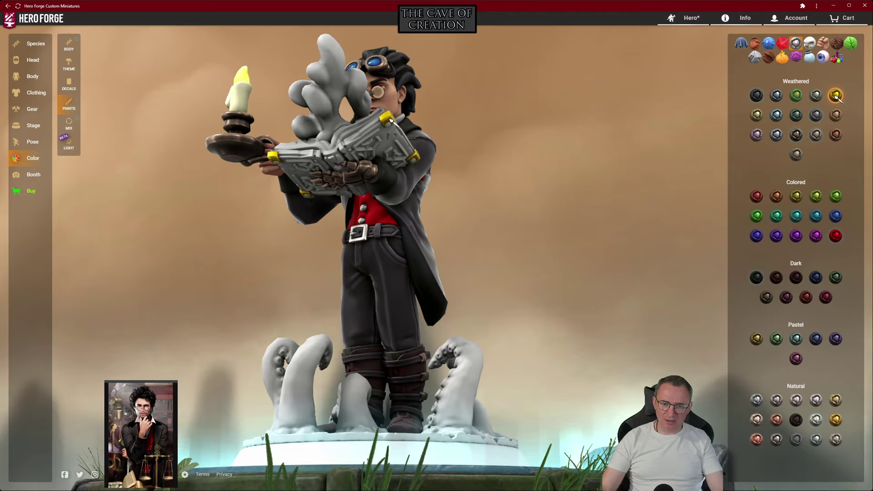
left_click(372, 141)
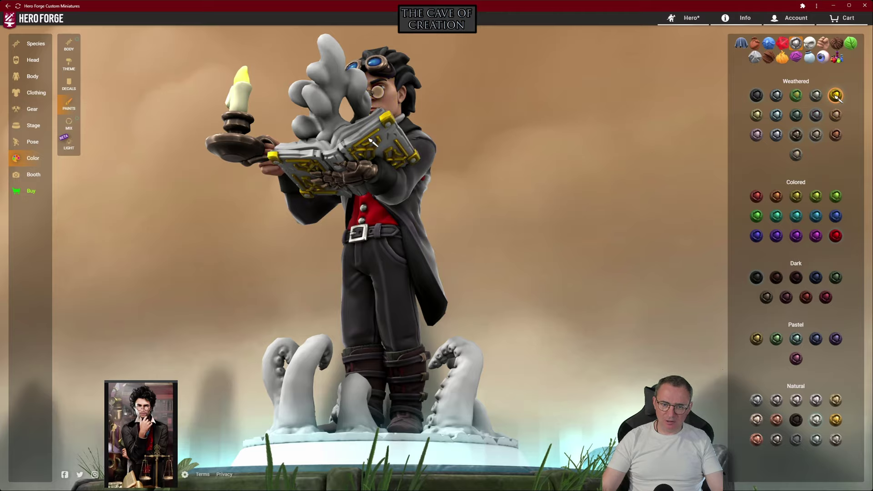
left_click_drag(481, 154, 543, 139)
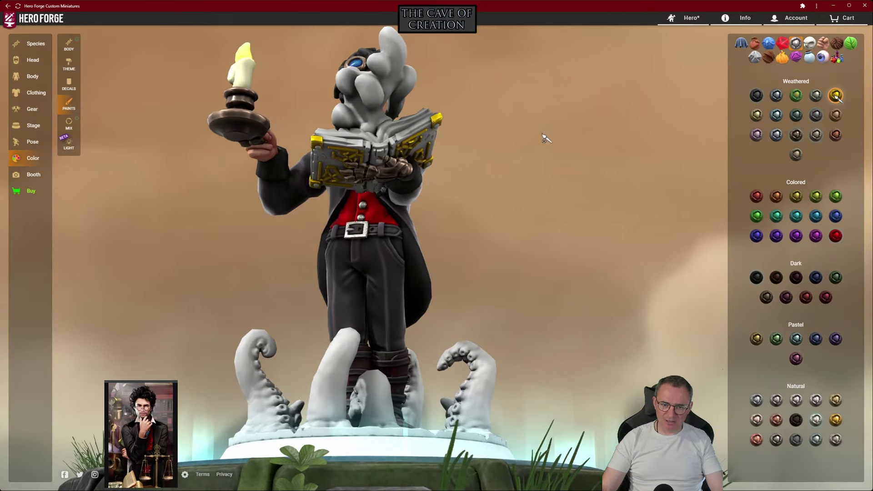
left_click(816, 420)
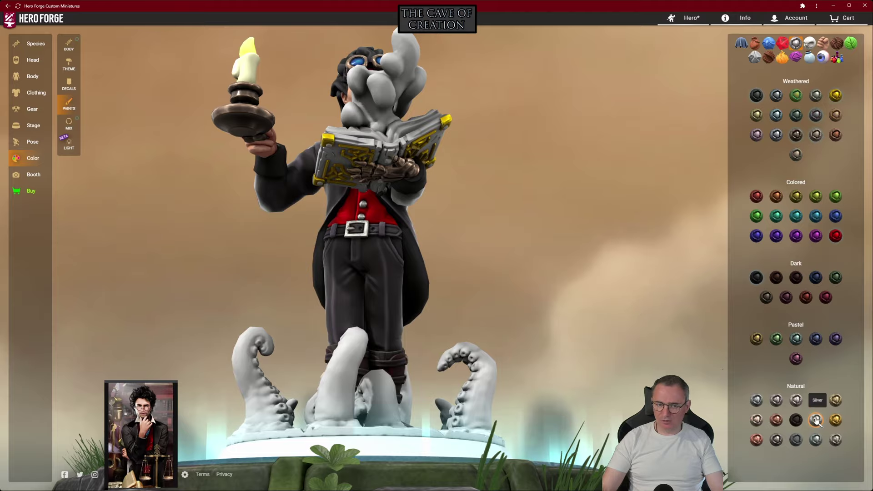
left_click_drag(513, 155, 464, 166)
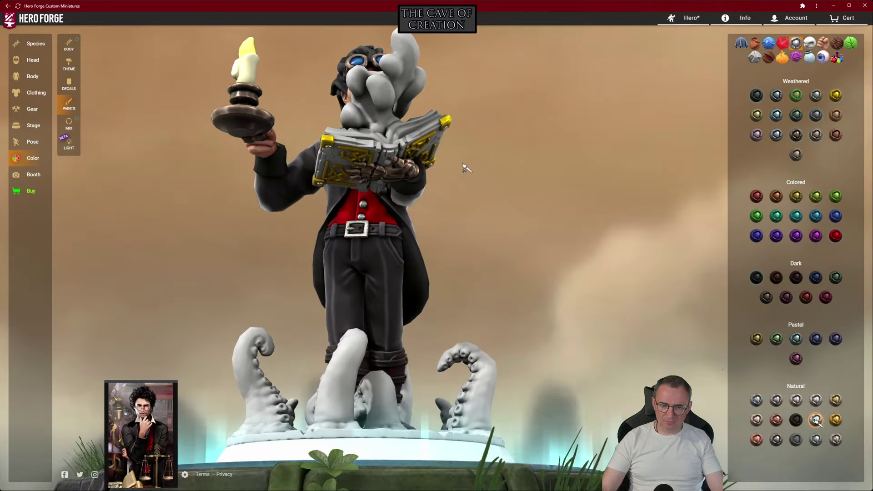
left_click(391, 169)
key("ctrl+z")
left_click_drag(556, 130, 549, 106)
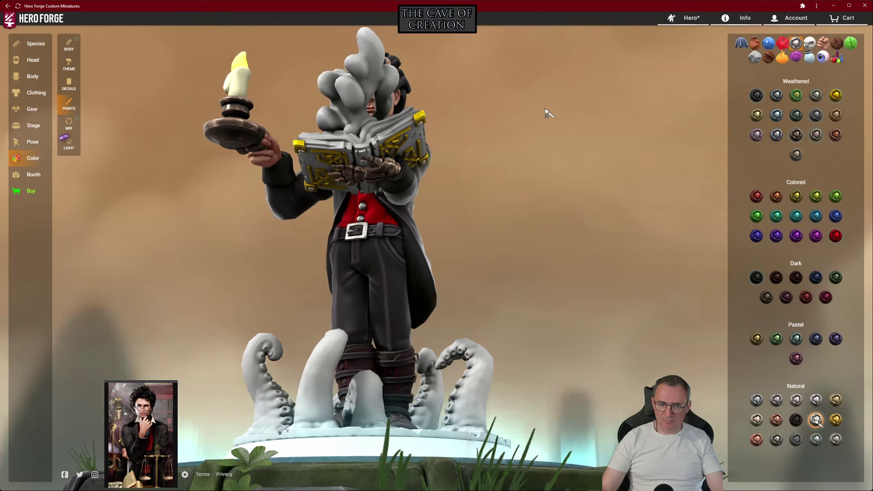
Paint the book cover with the first Browns leather and its pages with the cream hair color, second in the second Natural row
left_click(754, 44)
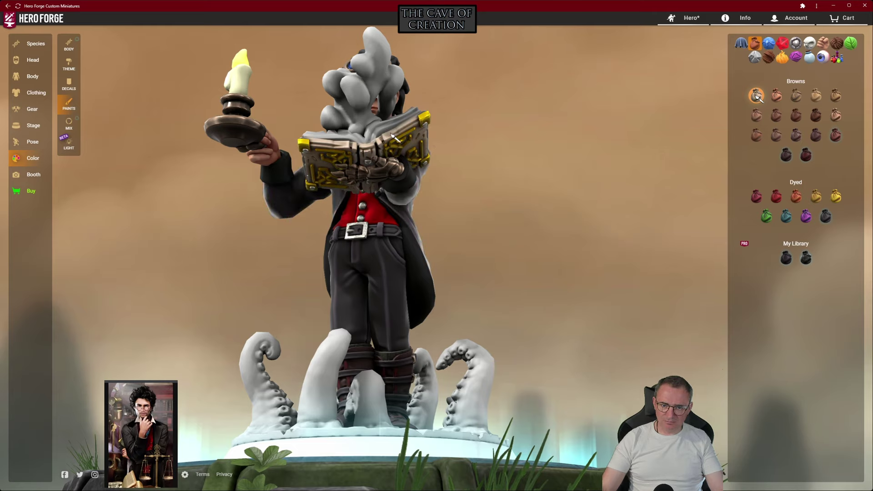
left_click_drag(499, 150, 837, 34)
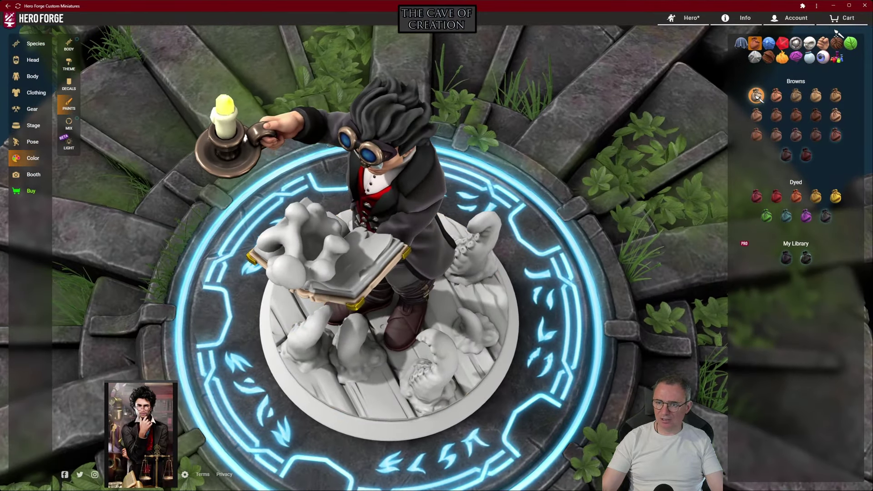
left_click(835, 43)
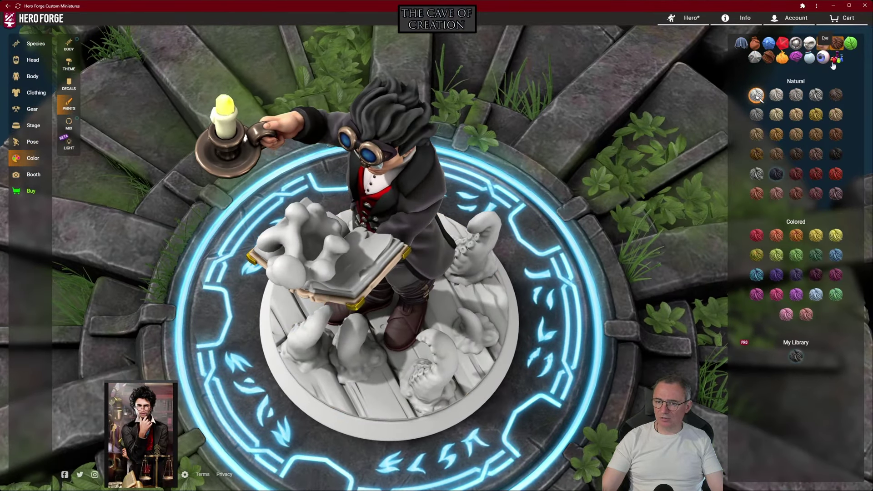
left_click(835, 115)
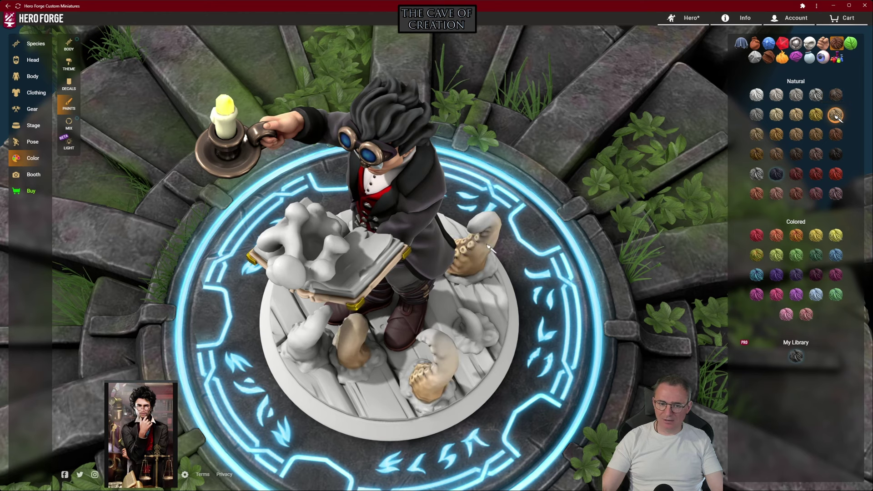
left_click(778, 116)
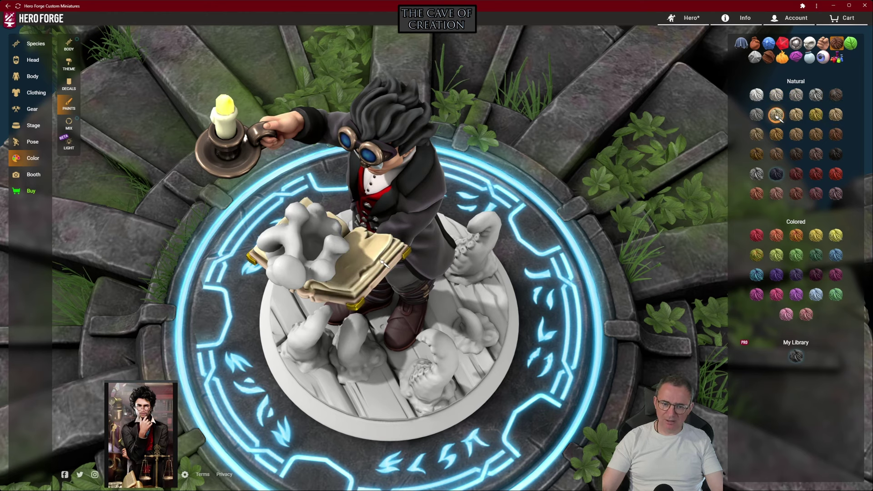
Paint the miniature's base rim with the black from the Base group and its floorboards with the last Natural wood
left_click_drag(581, 228, 626, 136)
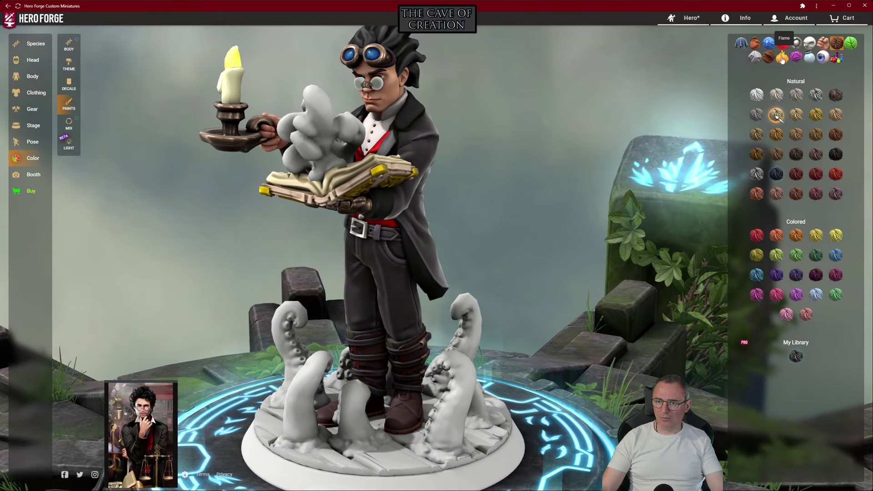
left_click(768, 44)
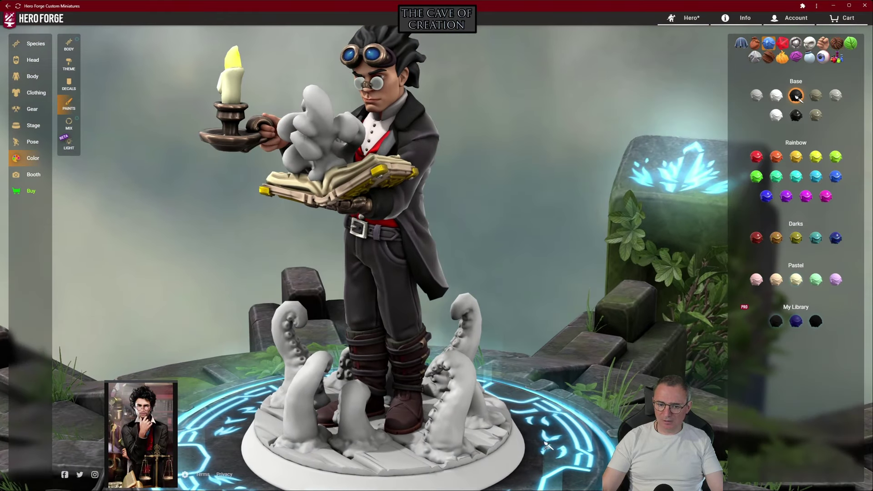
left_click(516, 455)
left_click(769, 56)
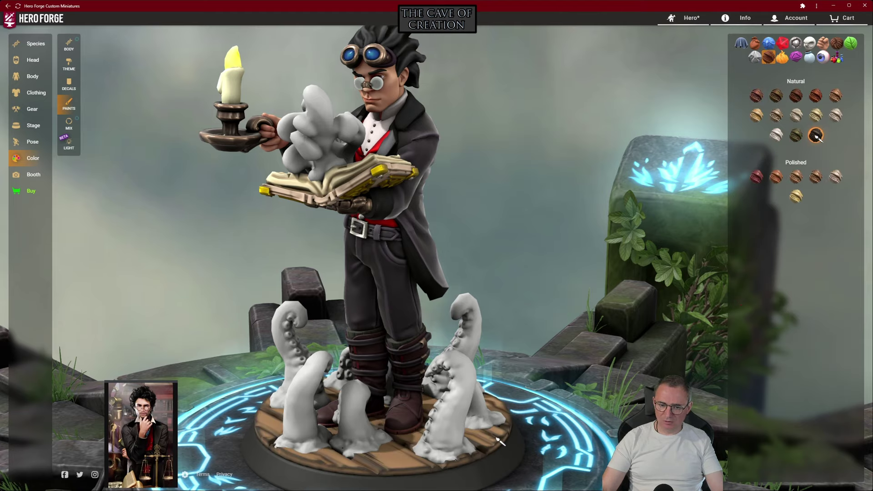
Paint the bases and tips of all the tentacles with the brownish-gray stone, third in the Rough group
left_click_drag(520, 413, 751, 229)
left_click_drag(866, 200, 658, 209)
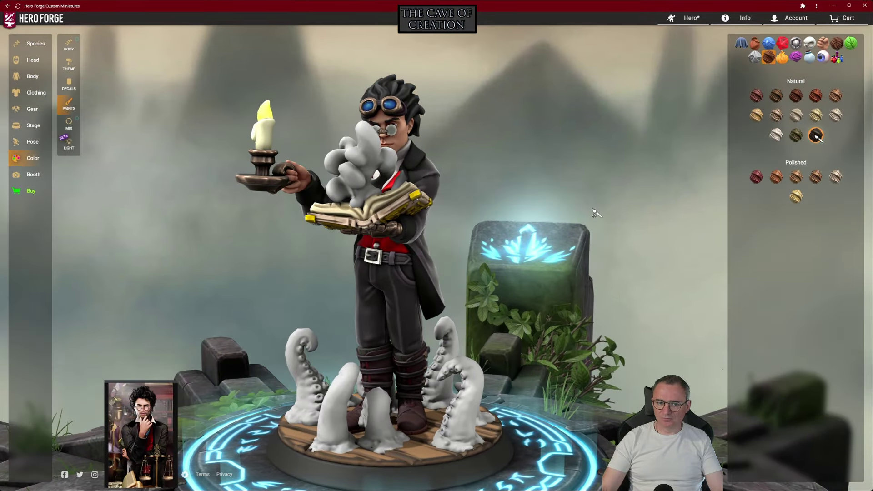
mouse_move(596, 213)
left_mouse_down()
mouse_move(613, 217)
mouse_move(616, 197)
mouse_move(592, 200)
left_mouse_up()
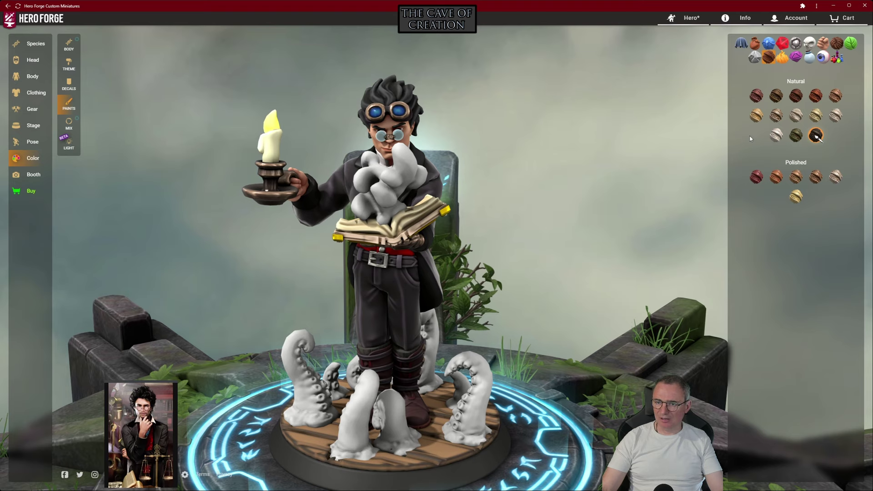
left_click_drag(694, 138, 679, 141)
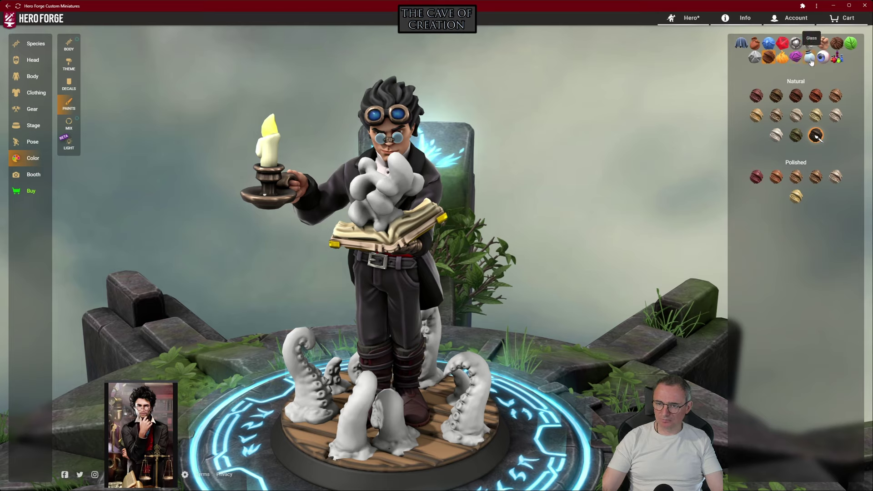
left_click(755, 58)
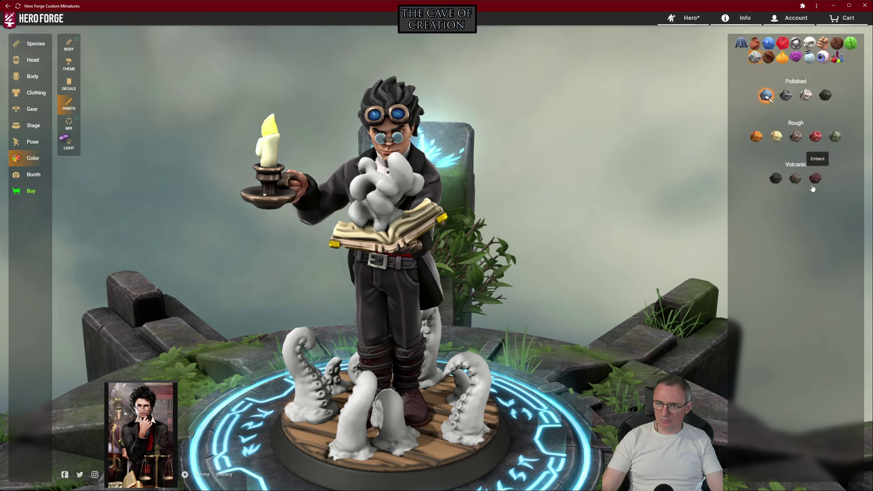
left_click(795, 137)
left_click(474, 441)
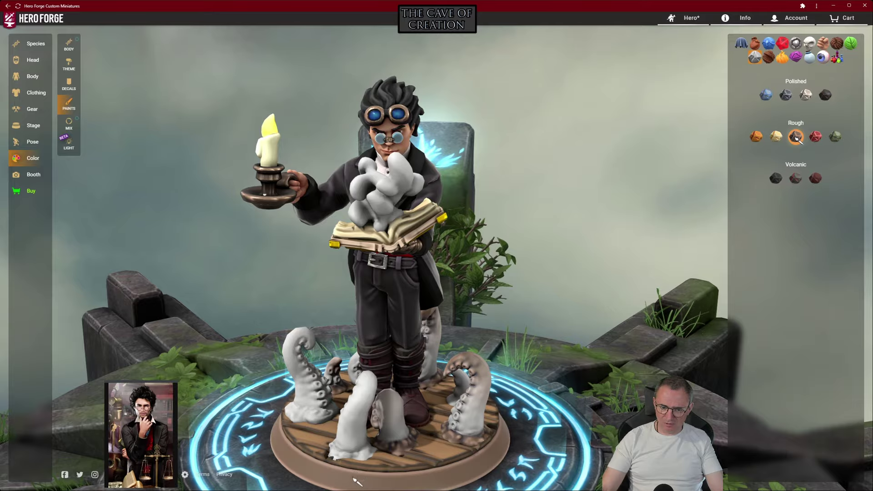
left_click(363, 461)
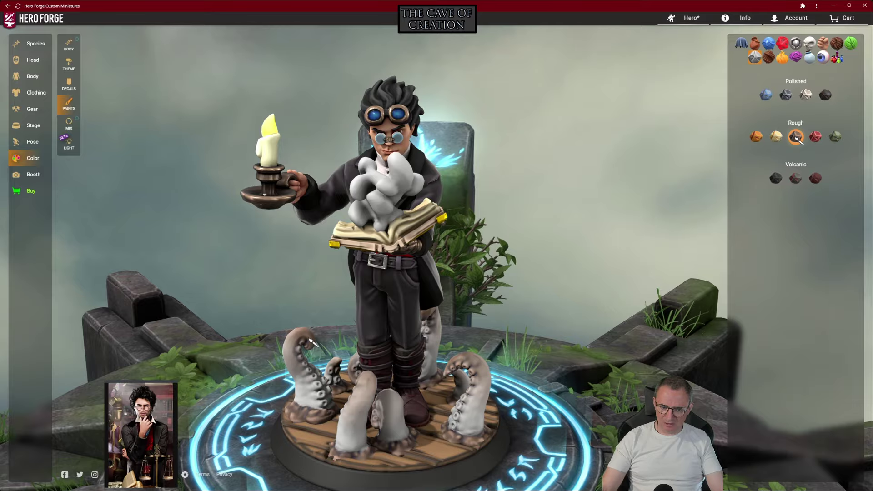
Paint the remaining white skin of the tentacles with the green skin color that starts the last Reptiles row
mouse_move(612, 317)
left_mouse_down()
mouse_move(787, 296)
mouse_move(855, 298)
mouse_move(695, 326)
mouse_move(613, 308)
left_mouse_up()
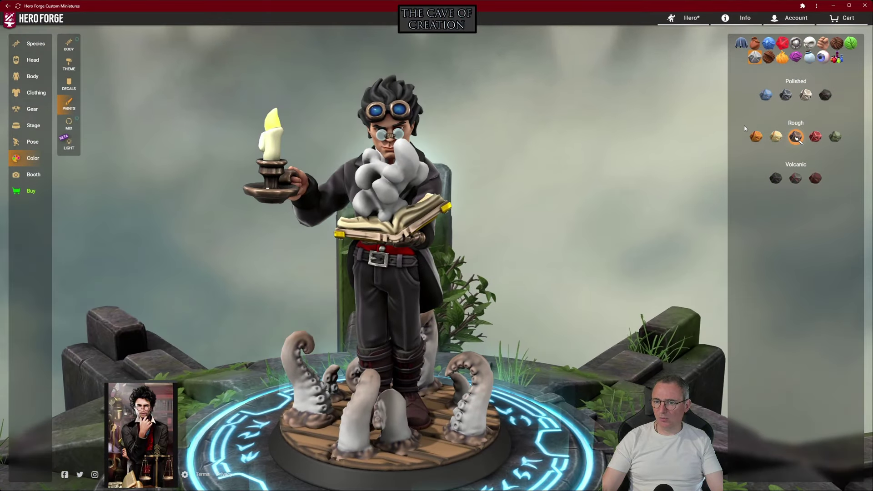
left_click(822, 43)
scroll(800, 182, "down", 3)
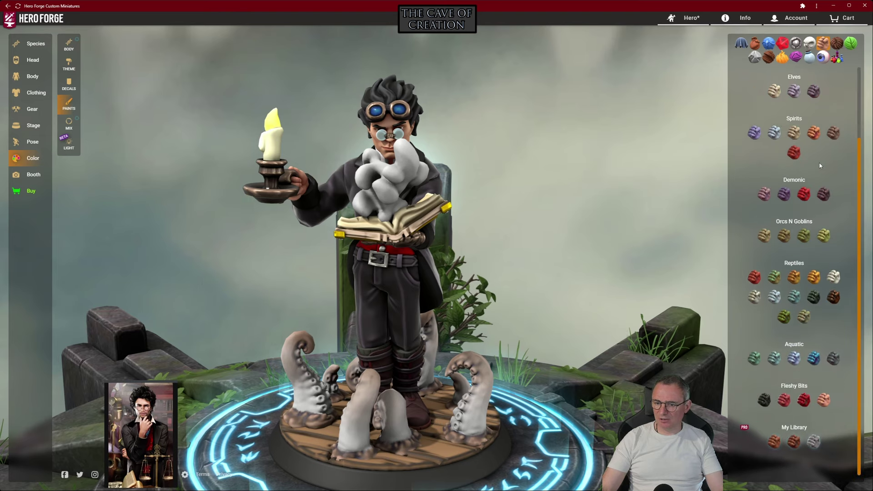
left_click(778, 278)
left_click(483, 406)
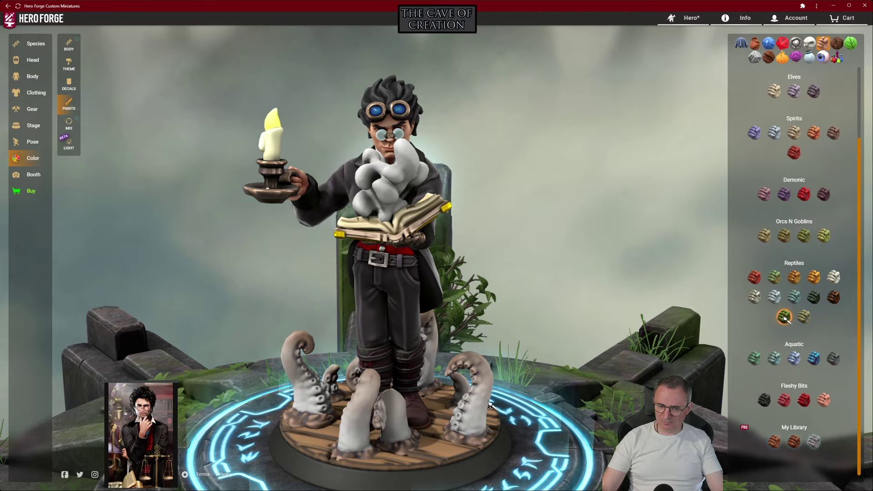
mouse_move(393, 398)
left_mouse_down()
mouse_move(571, 273)
mouse_move(649, 273)
mouse_move(634, 312)
mouse_move(612, 315)
mouse_move(522, 289)
mouse_move(118, 56)
left_mouse_up()
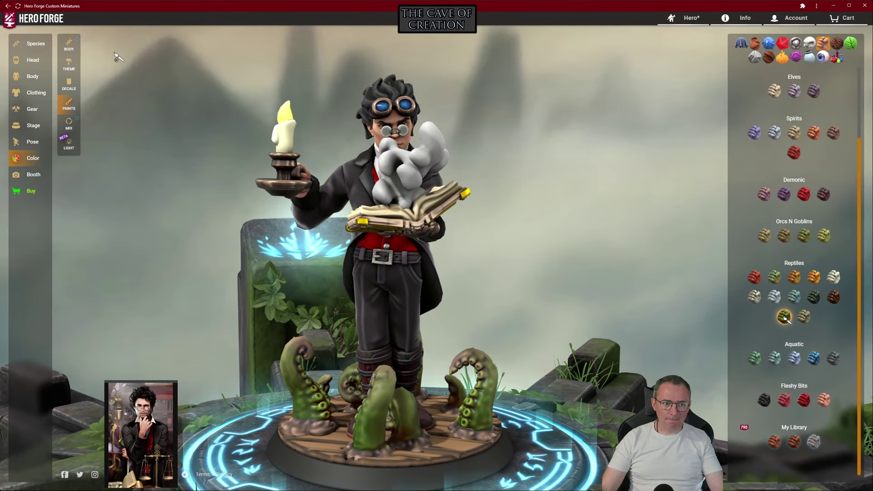
Turn on the Transparent Plastic option for the Green paint used on the tentacles
left_click(69, 125)
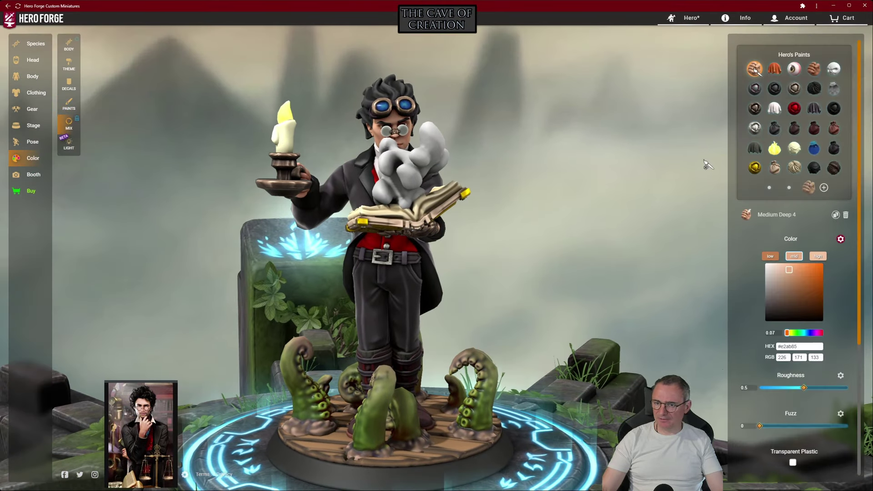
left_click(788, 188)
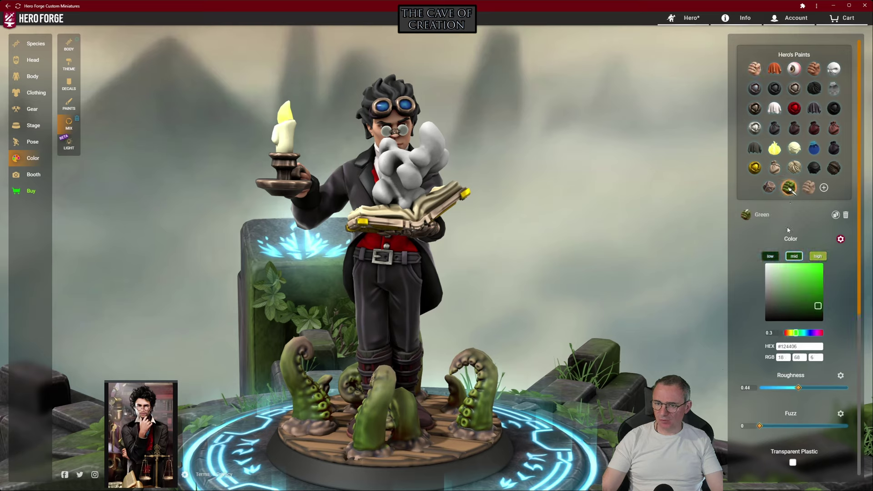
scroll(791, 227, "down", 5)
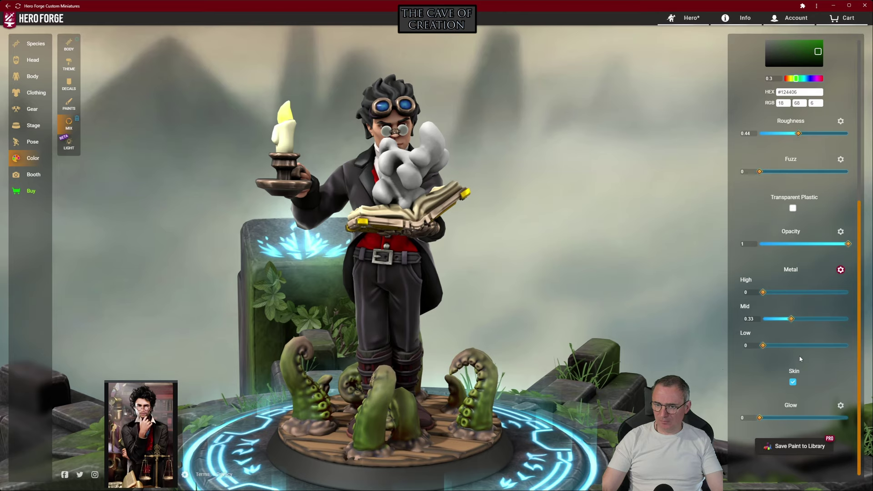
scroll(799, 337, "up", 2)
left_click(792, 277)
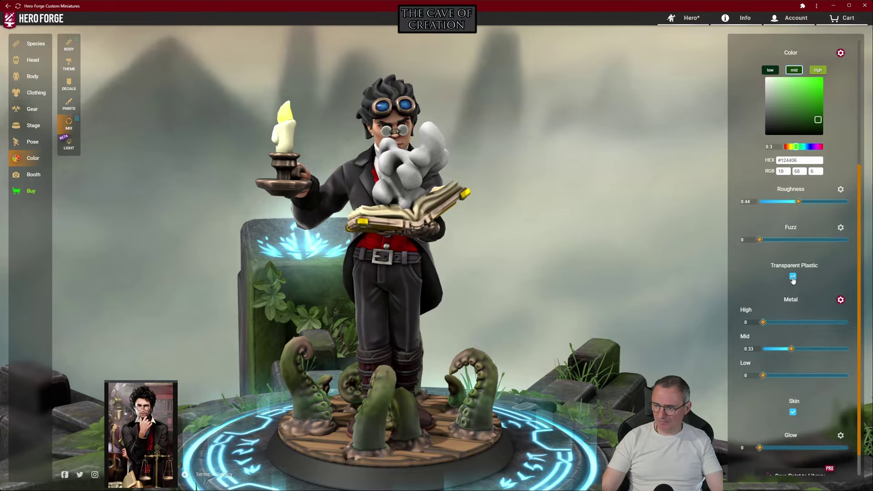
left_click_drag(585, 252, 559, 259)
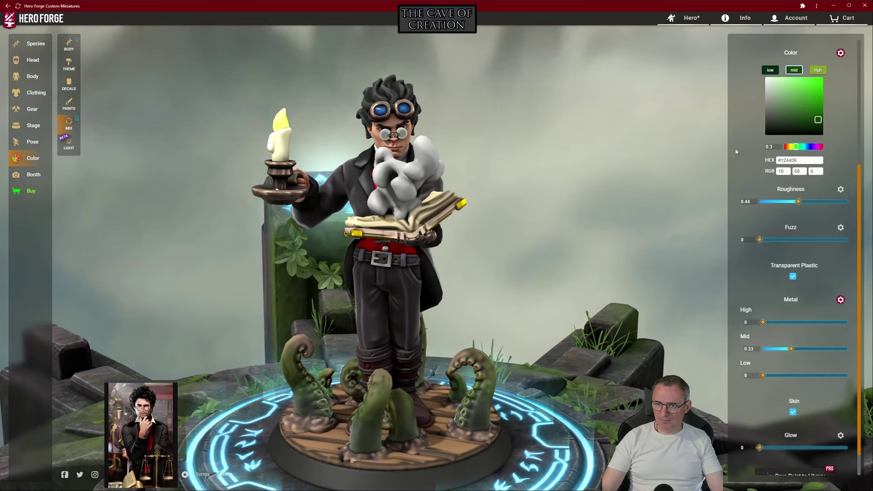
Turn on the Transparent Plastic option for the Cobble Brown paint used on the tentacles' bases and tips
scroll(759, 141, "up", 5)
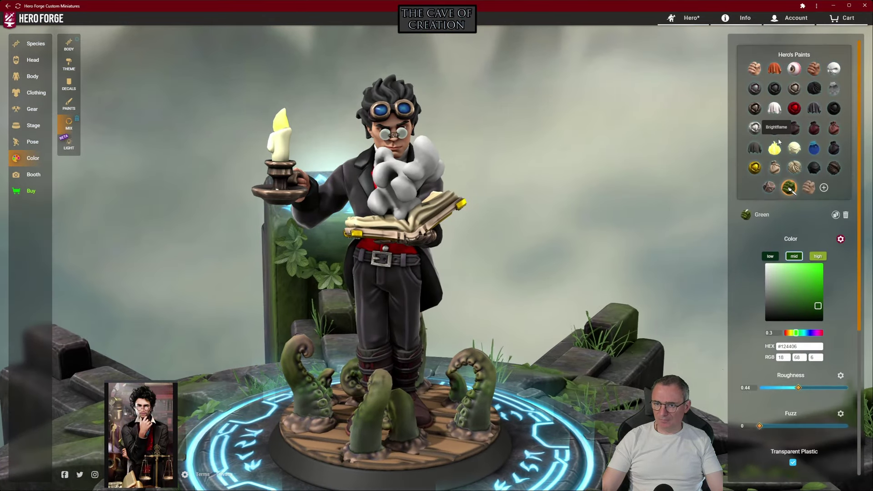
left_click(769, 187)
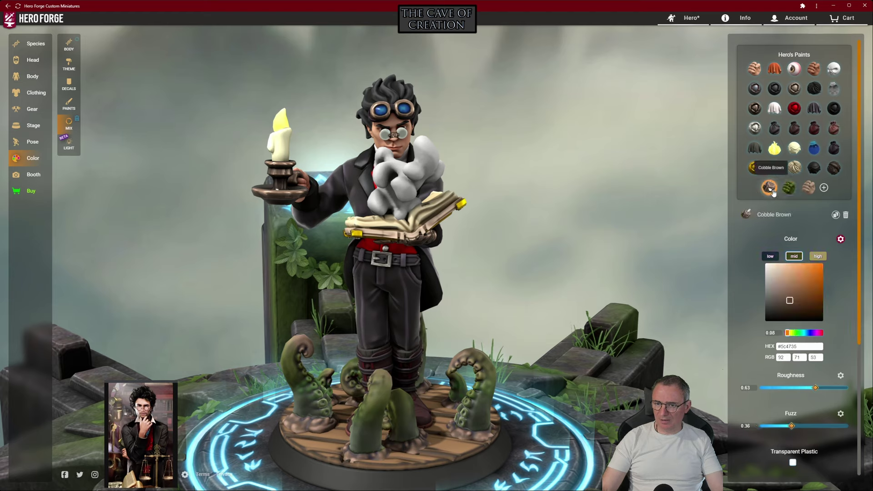
scroll(823, 220, "down", 5)
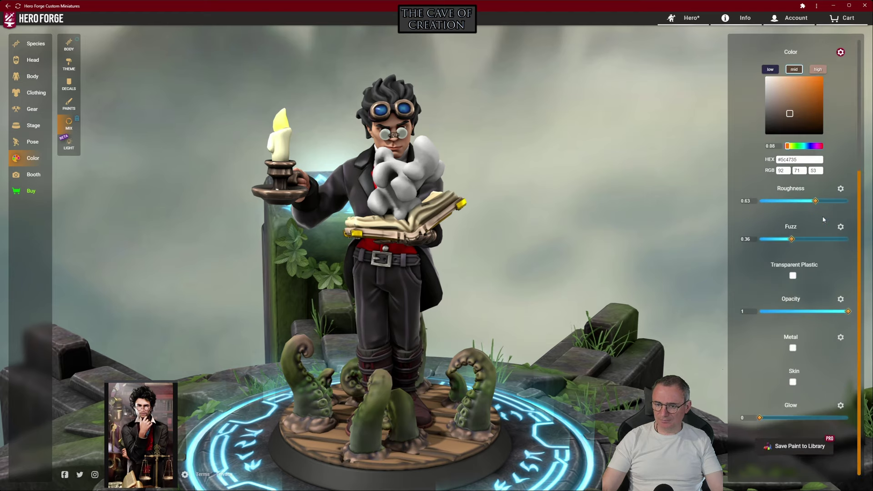
left_click(792, 277)
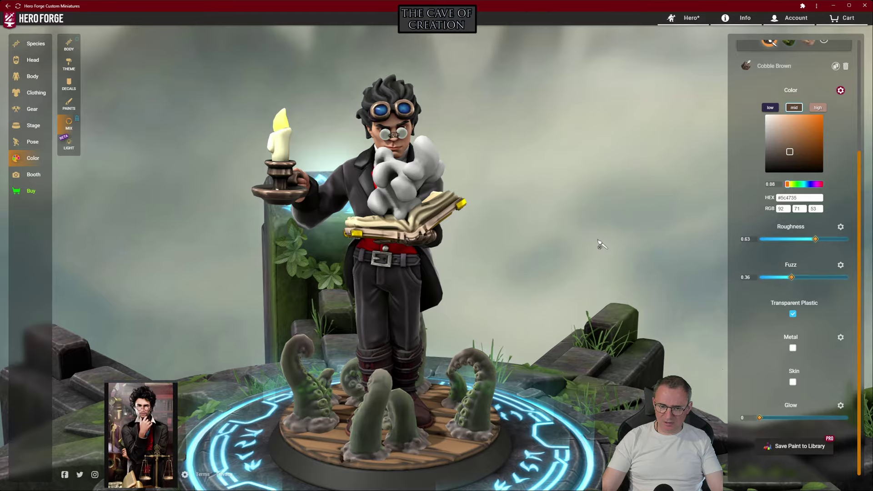
left_click_drag(593, 241, 712, 231)
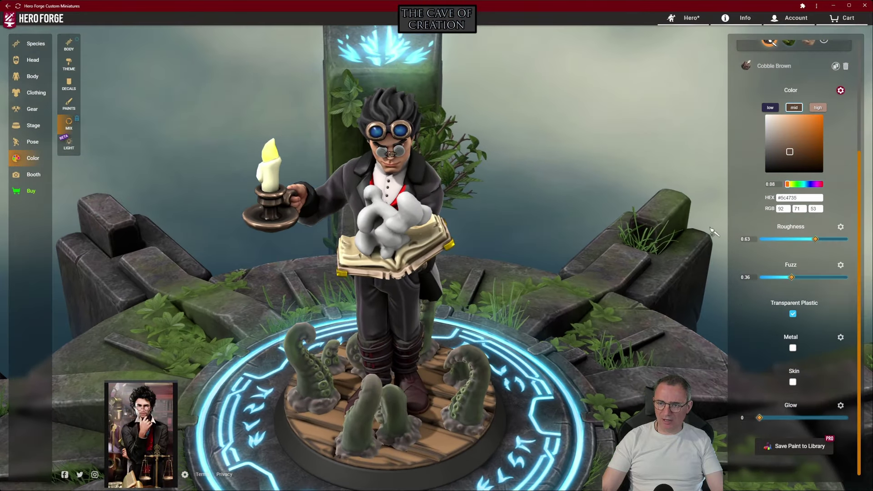
Paint the smoke rising from the open book with the hero's Green and Cobble Brown paints
scroll(769, 46, "up", 2)
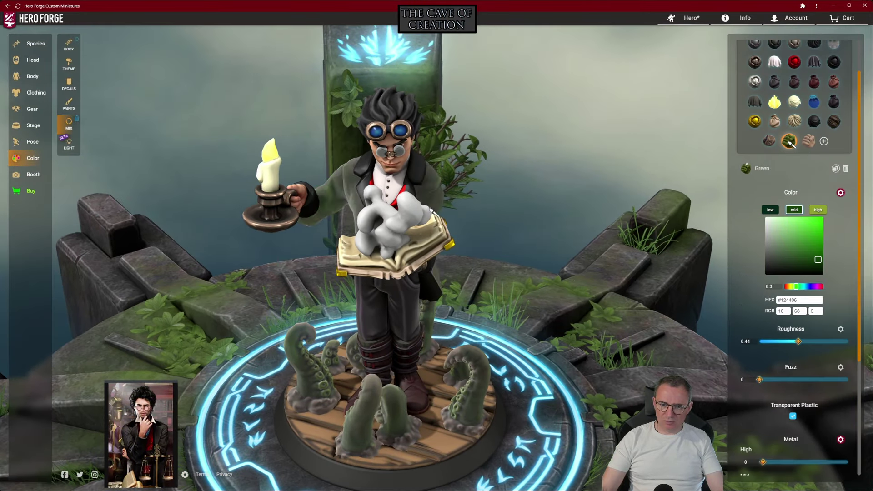
left_click_drag(584, 175, 334, 194)
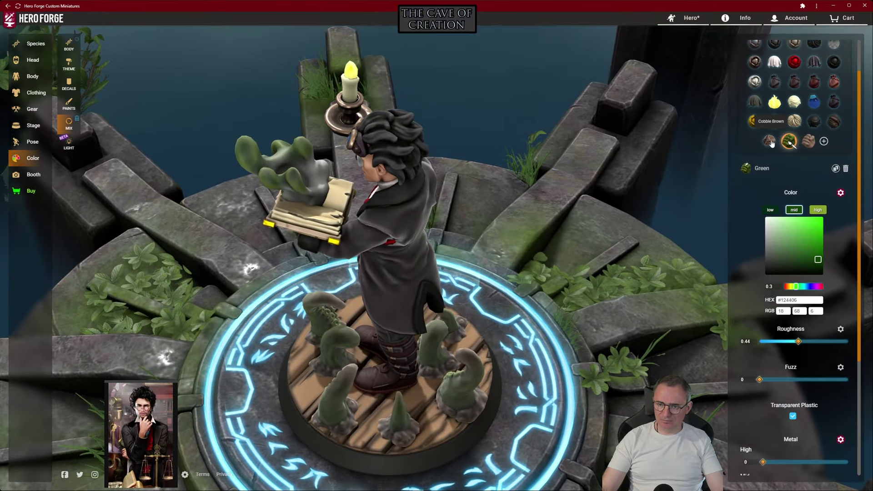
left_click_drag(518, 252, 723, 185)
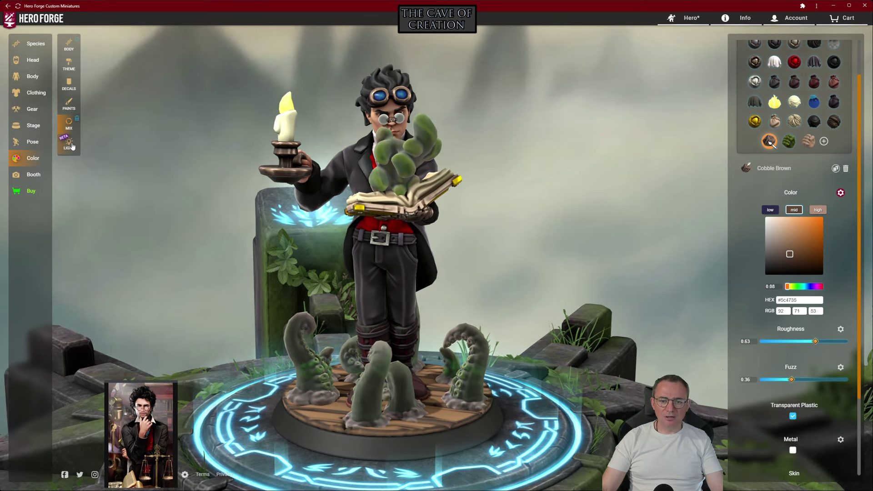
Enable the miniature's first light and set its color to orange with a hue of 0.07
left_click(69, 143)
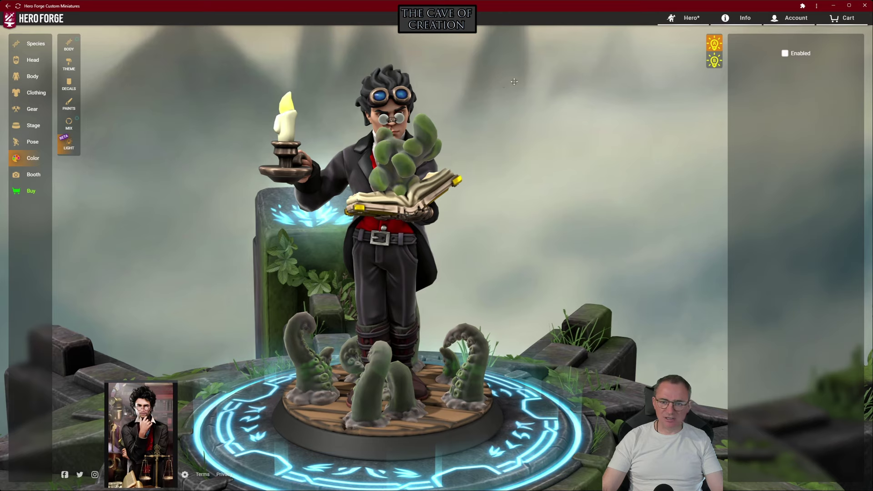
left_click(784, 54)
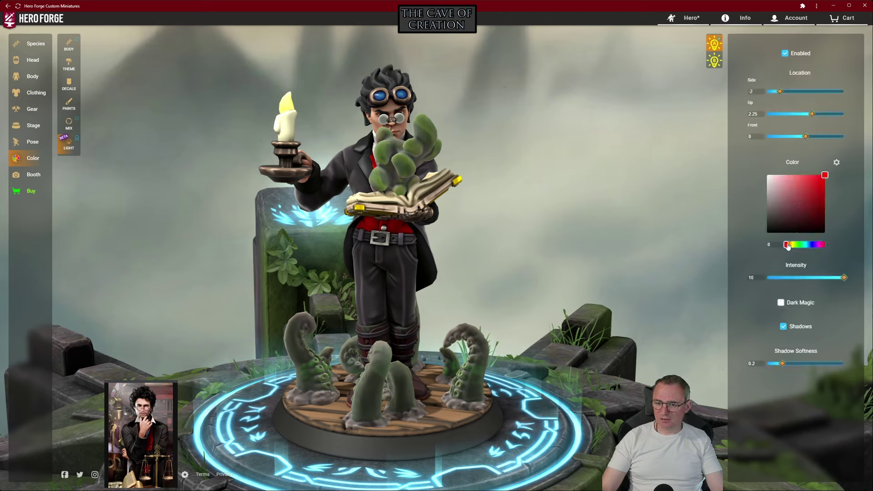
left_click_drag(786, 246, 788, 247)
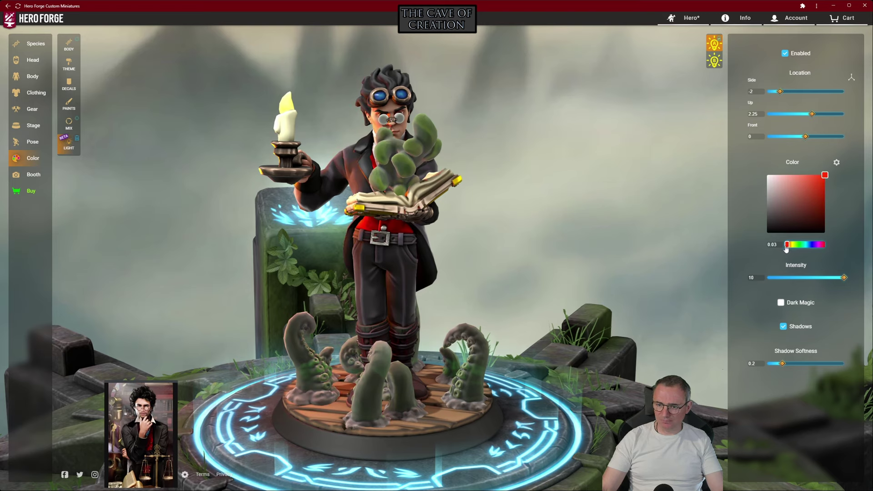
left_click_drag(787, 247, 790, 247)
Move the orange light to the candle flame, at Side -0.68, Up 3.15 and Front 1
left_click(851, 78)
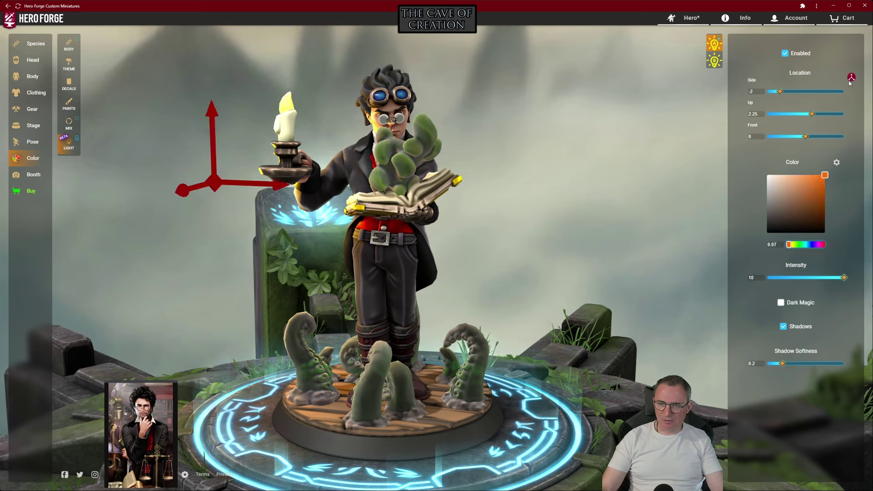
left_click_drag(262, 195, 337, 194)
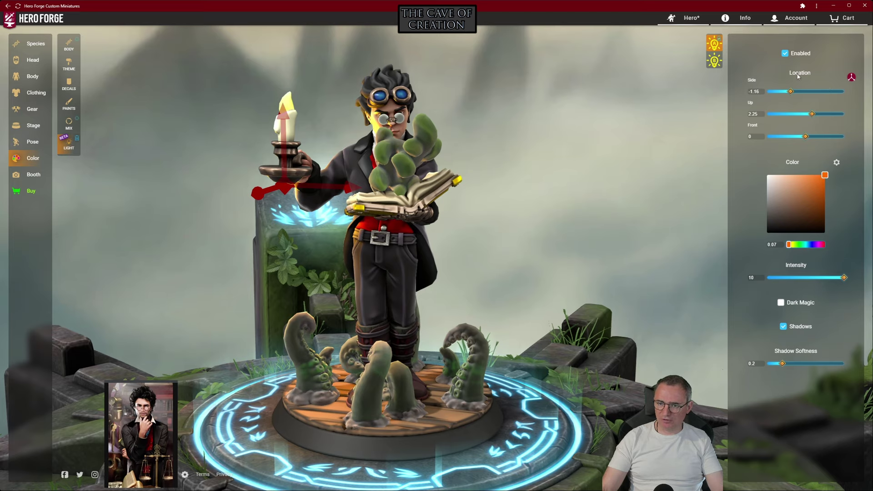
left_click_drag(352, 180, 354, 95)
left_click_drag(499, 41, 516, 152)
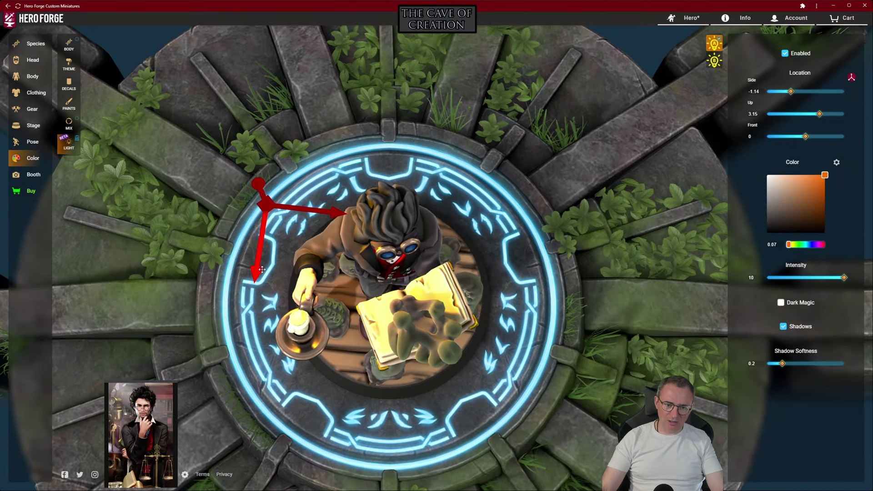
left_click_drag(261, 270, 242, 384)
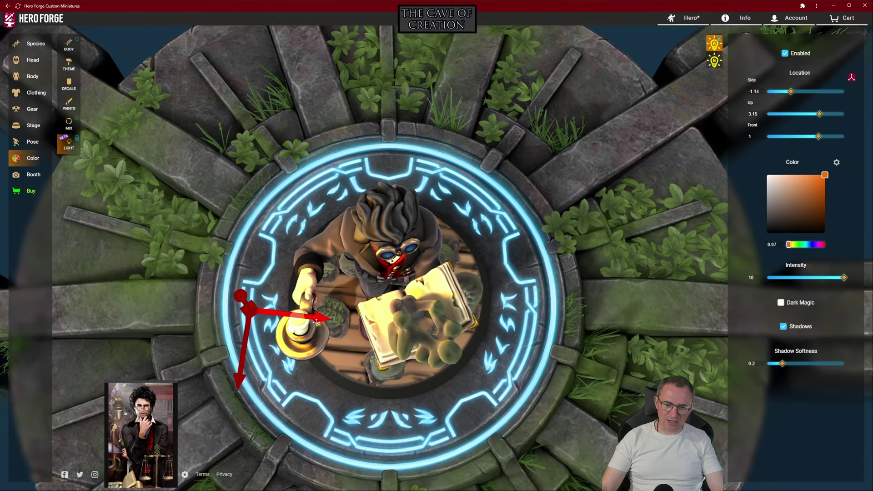
left_click_drag(321, 320, 370, 336)
left_click_drag(559, 345, 532, 274)
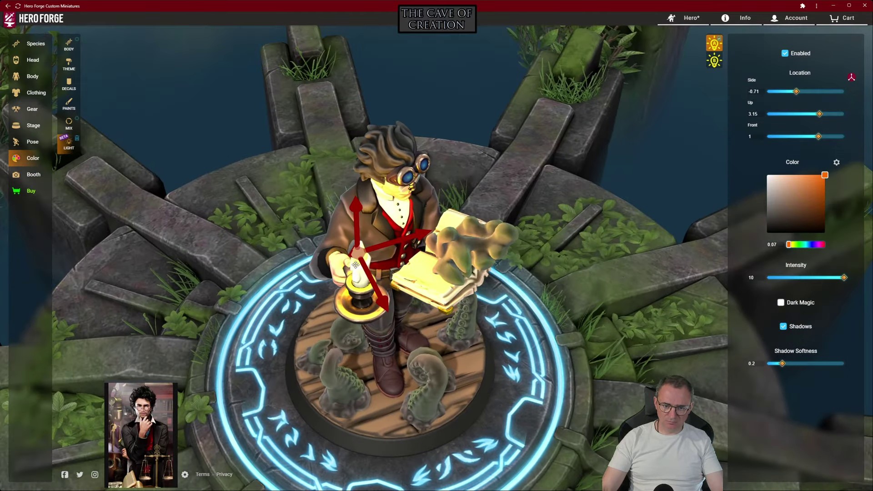
left_click_drag(422, 238, 425, 237)
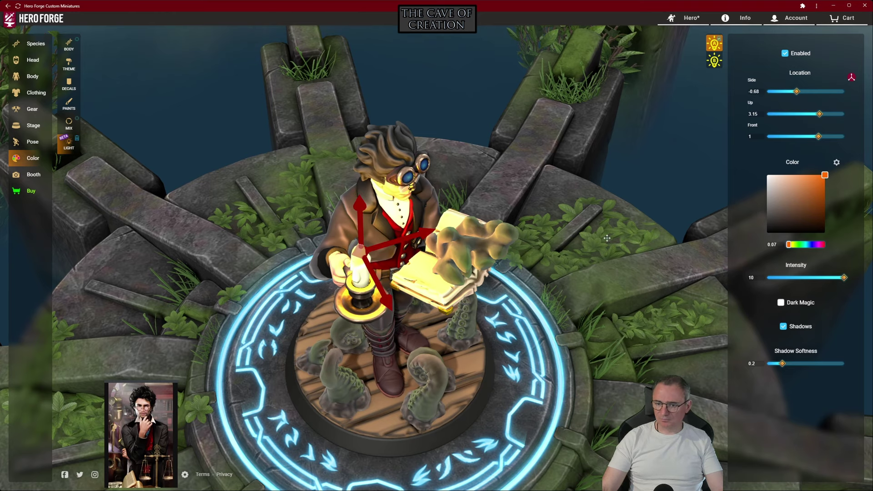
Reduce the candle light's intensity to 4.7 and try its Dark Magic option, leaving that off
left_click_drag(617, 323, 551, 291)
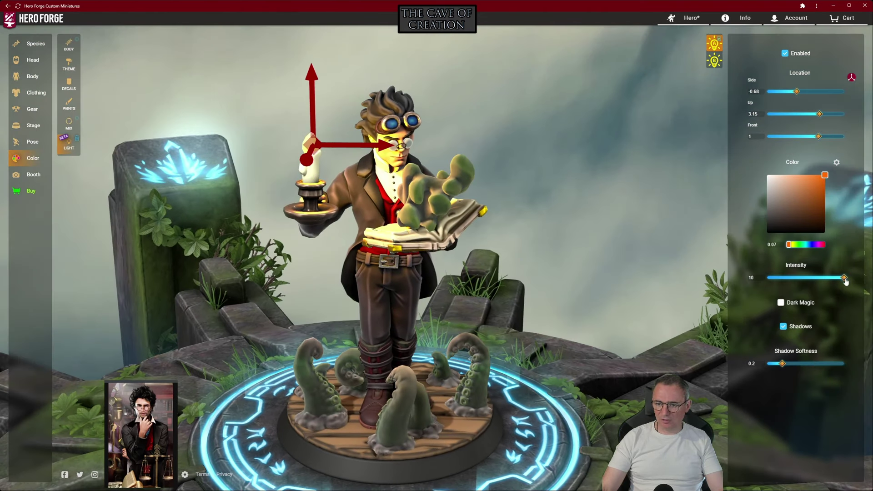
left_click_drag(842, 281, 805, 279)
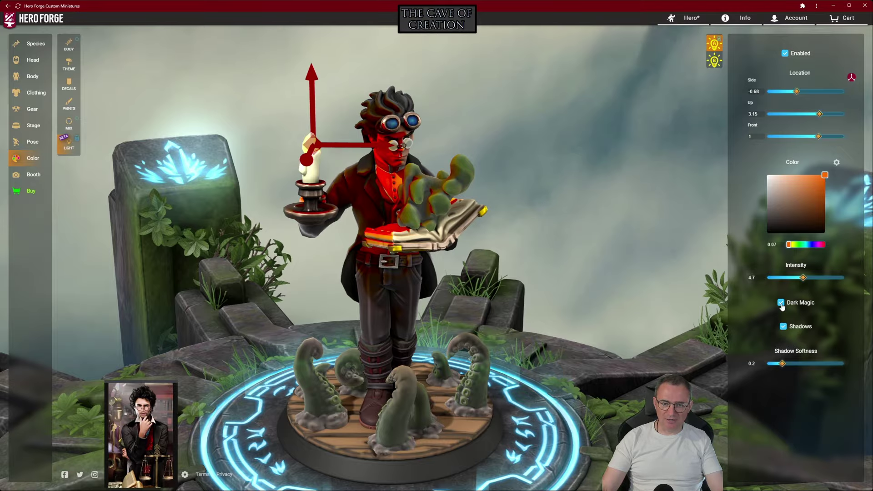
left_click_drag(566, 152, 492, 146)
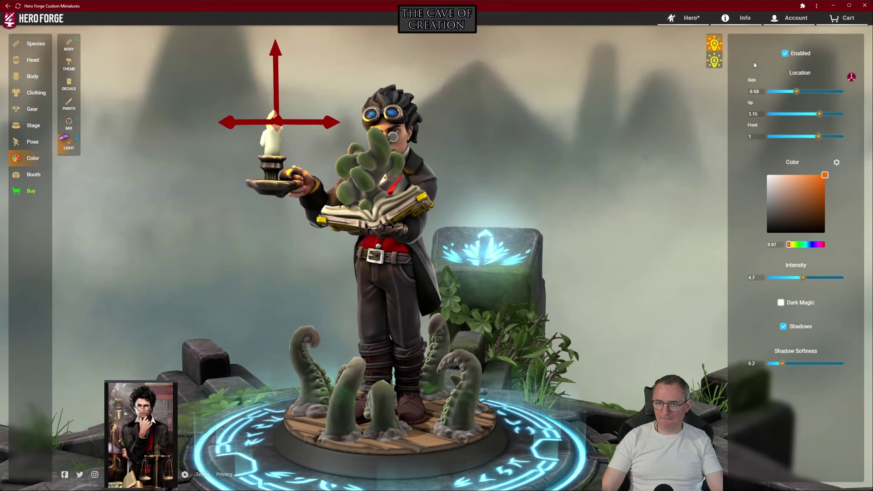
Enable the second light and place it beside the miniature at Side 2.32, Up 1.5 and Front 0.75
left_click(714, 63)
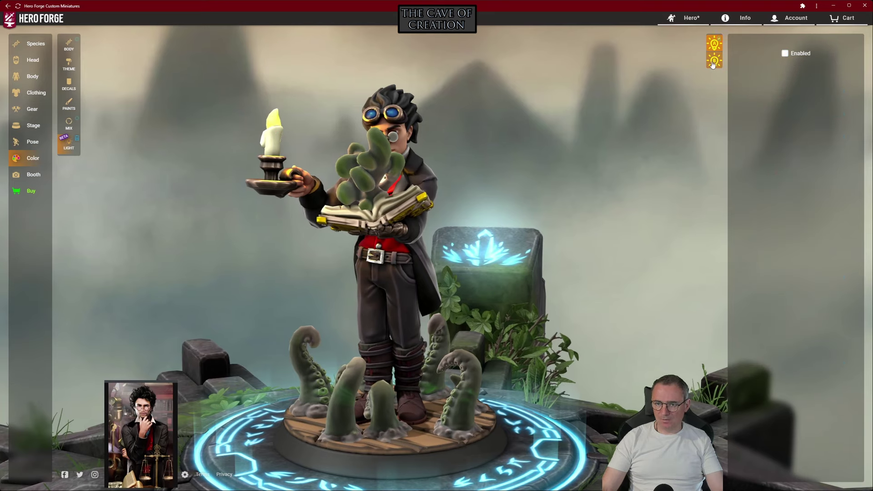
left_click(785, 53)
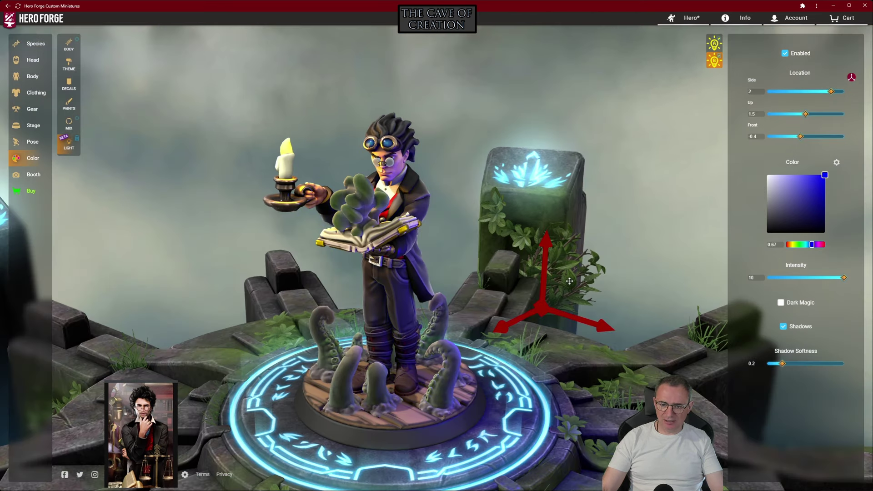
left_click_drag(604, 328, 478, 390)
left_click_drag(560, 365, 568, 370)
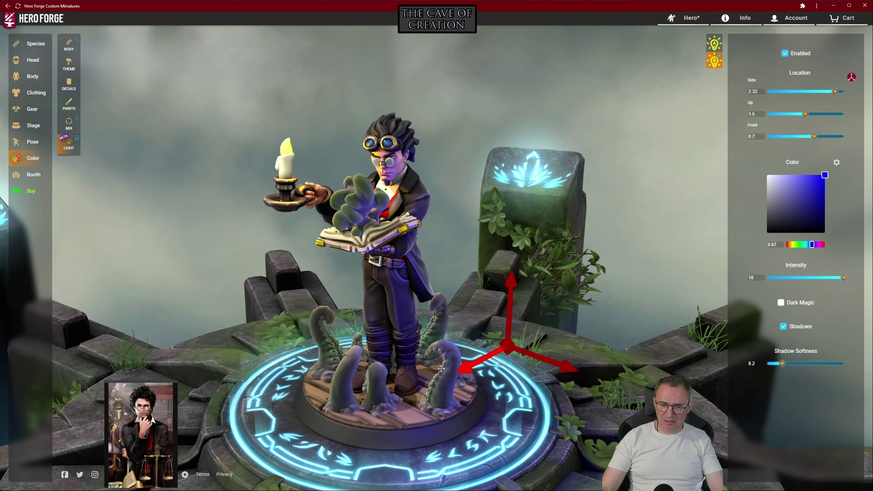
left_click_drag(459, 377, 456, 379)
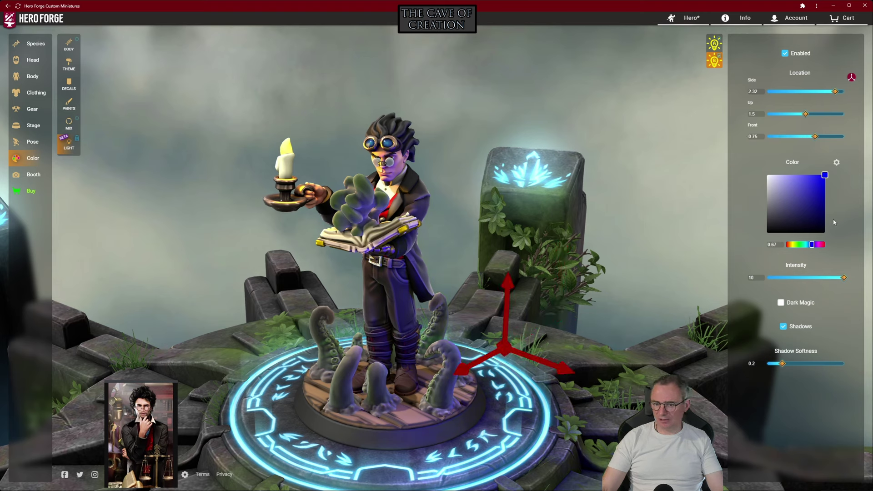
Make the second light green with hue 0.29, enable Dark Magic and set its intensity to 3.6
left_click_drag(801, 247, 798, 247)
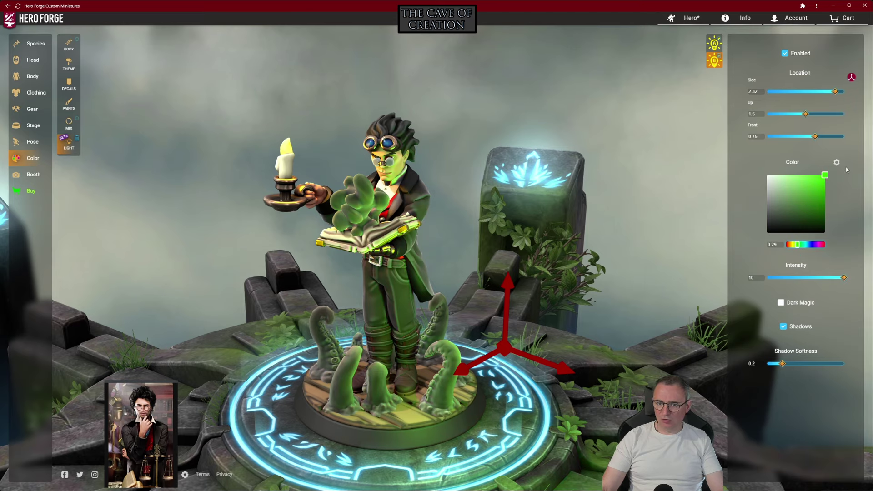
left_click(781, 305)
left_click_drag(642, 260, 748, 298)
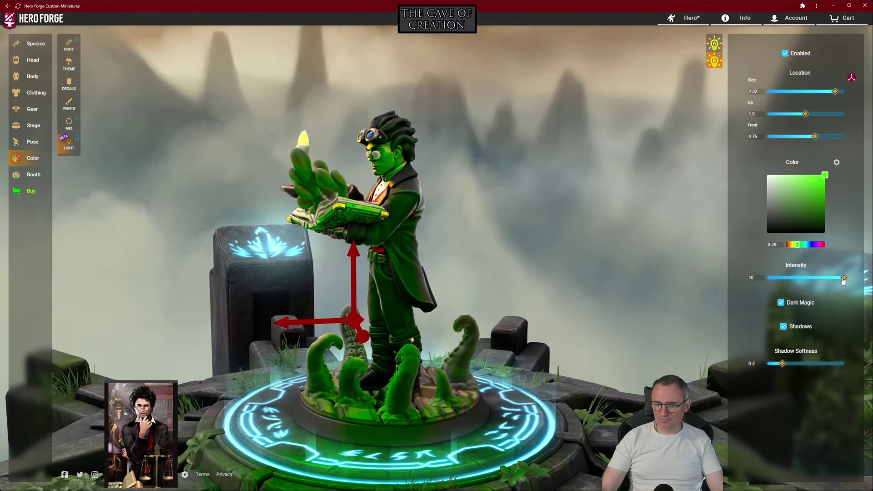
left_click_drag(843, 281, 787, 288)
left_click_drag(478, 202, 649, 189)
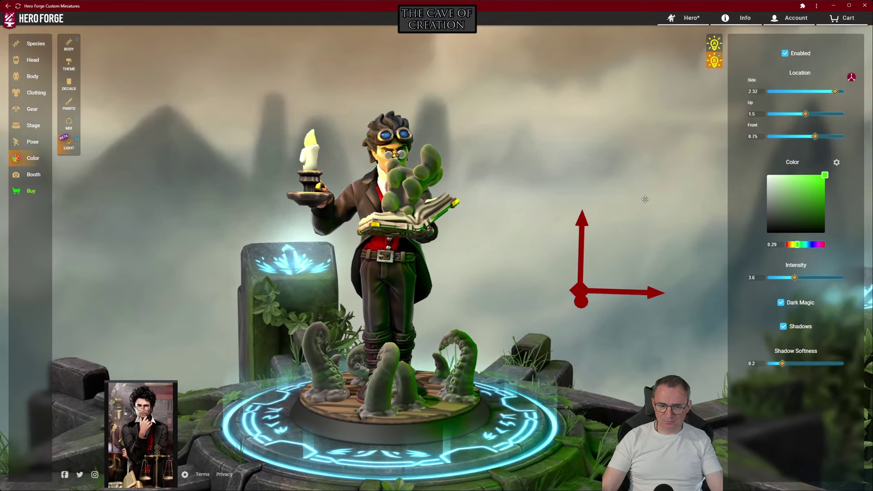
left_click_drag(645, 193, 502, 190)
scroll(505, 192, "up", 5)
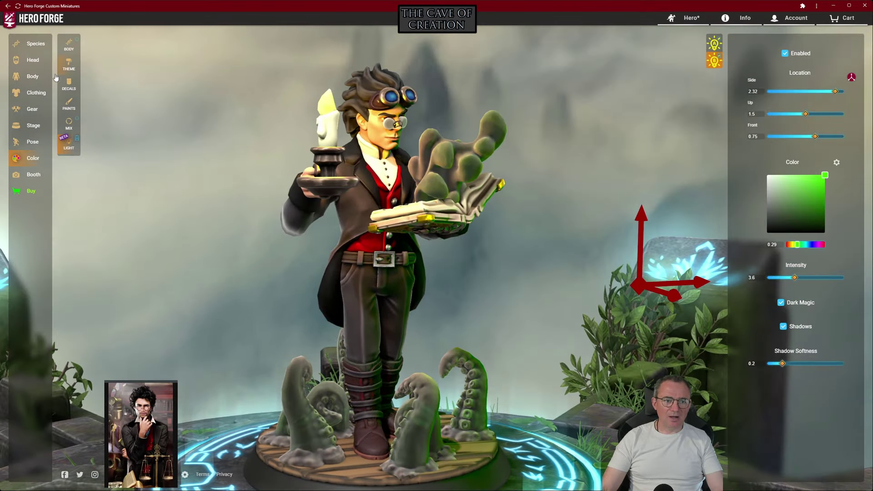
Add the red handwritten-text decal to Page 1 of the open book
left_click(70, 83)
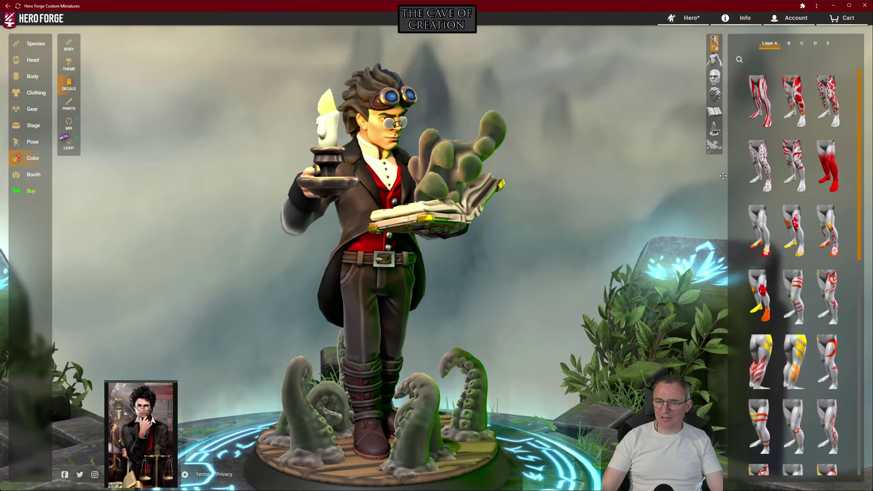
left_click(714, 129)
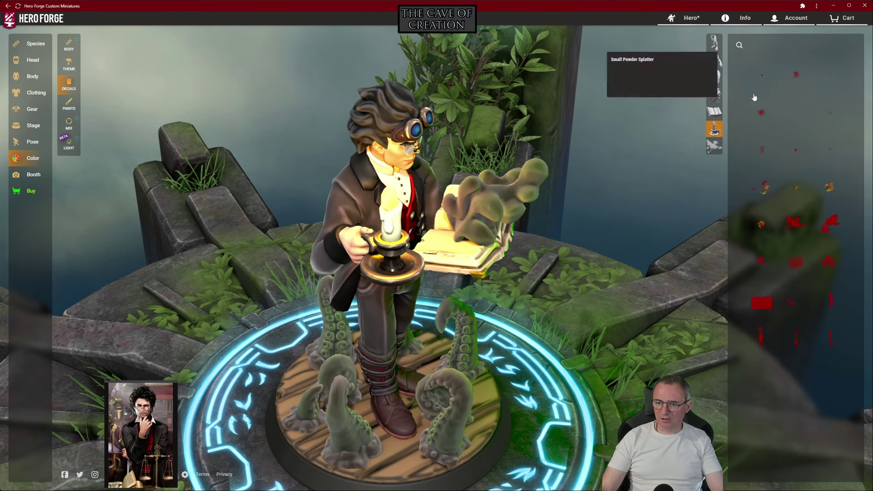
left_click(714, 112)
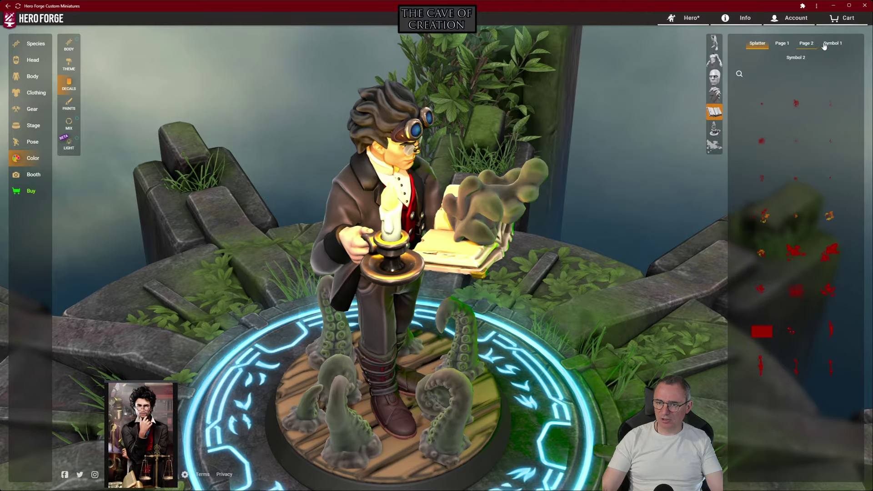
left_click_drag(676, 151, 779, 195)
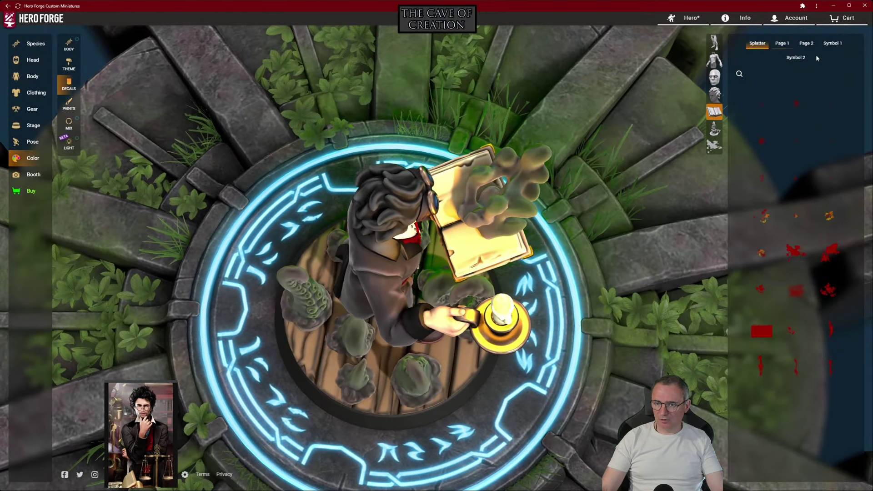
left_click(784, 45)
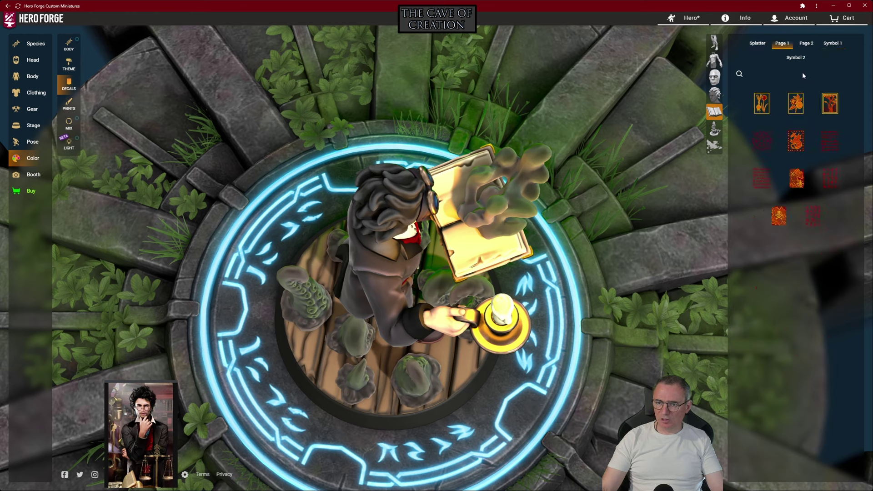
left_click(829, 142)
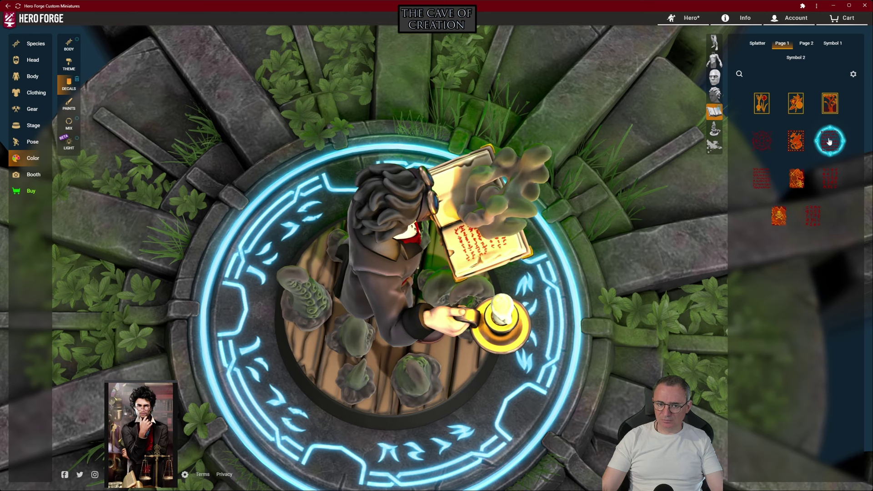
Add the Arcane Circle decal to Page 2 of the open book
left_click(807, 44)
left_click(832, 44)
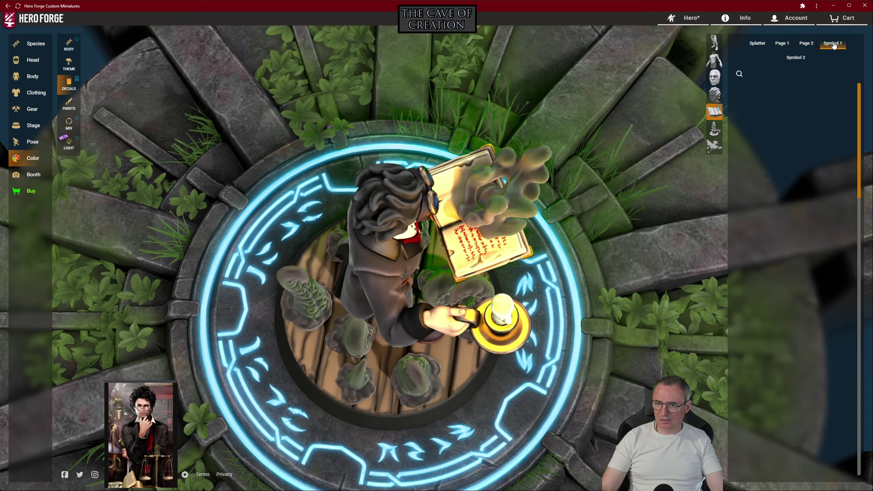
left_click(806, 44)
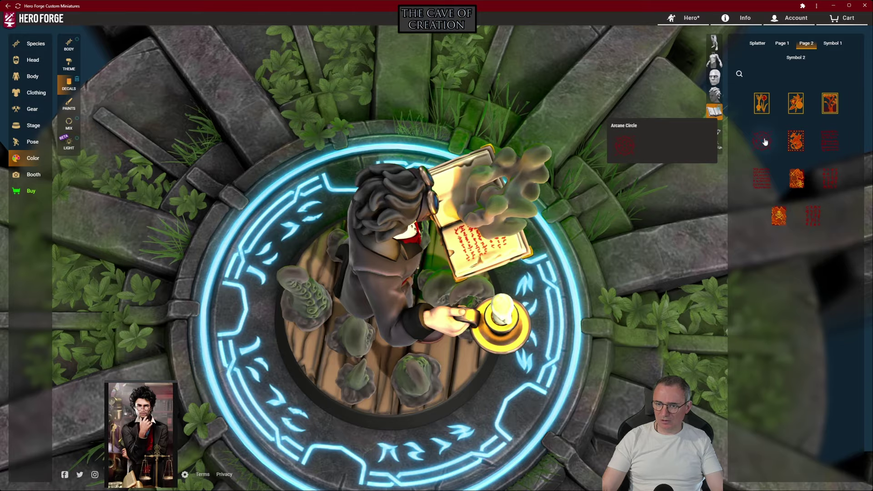
left_click(764, 141)
left_click_drag(624, 197, 634, 160)
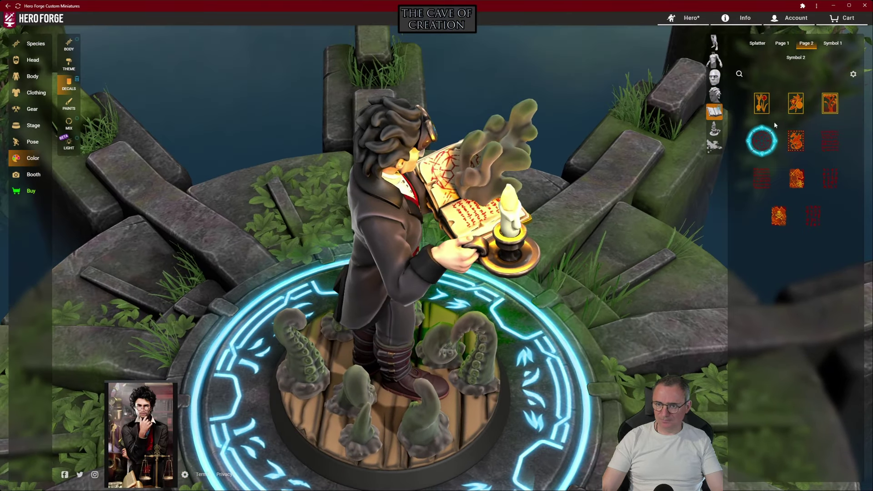
Scale the Arcane Circle decal to -0.2 and recolor it Watermelon Rind after trying other swatches
left_click(854, 75)
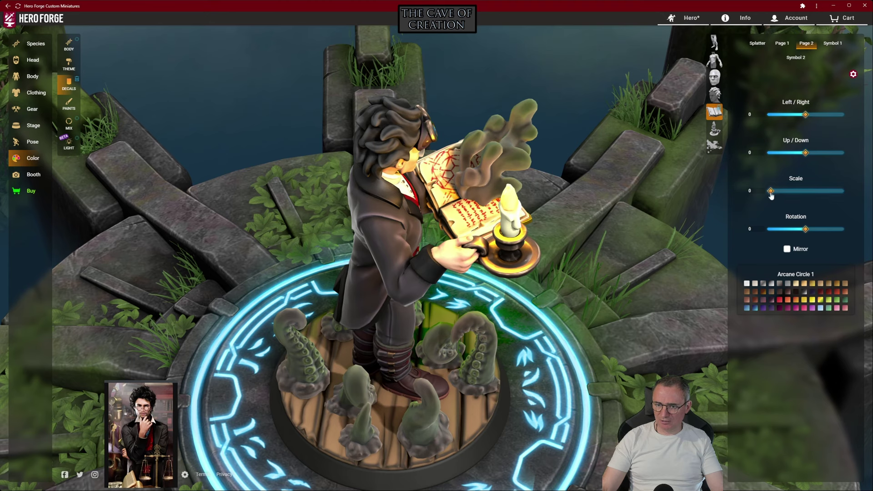
left_click_drag(770, 192, 746, 193)
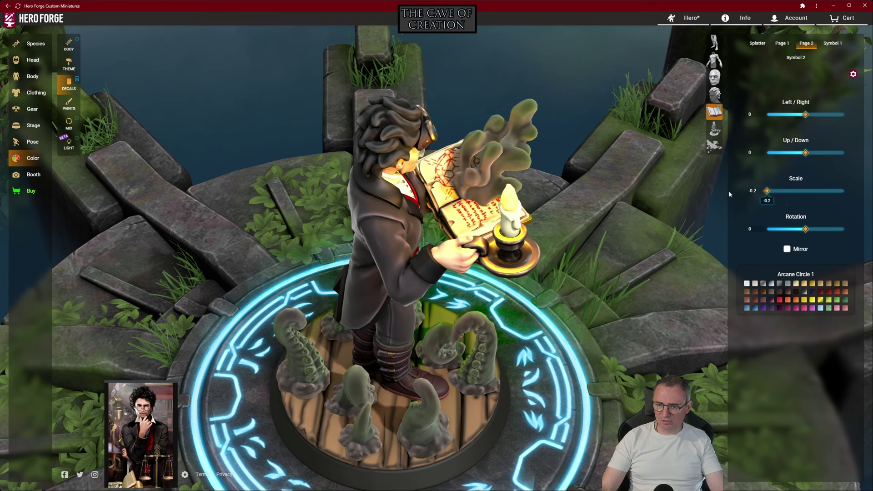
left_click(844, 300)
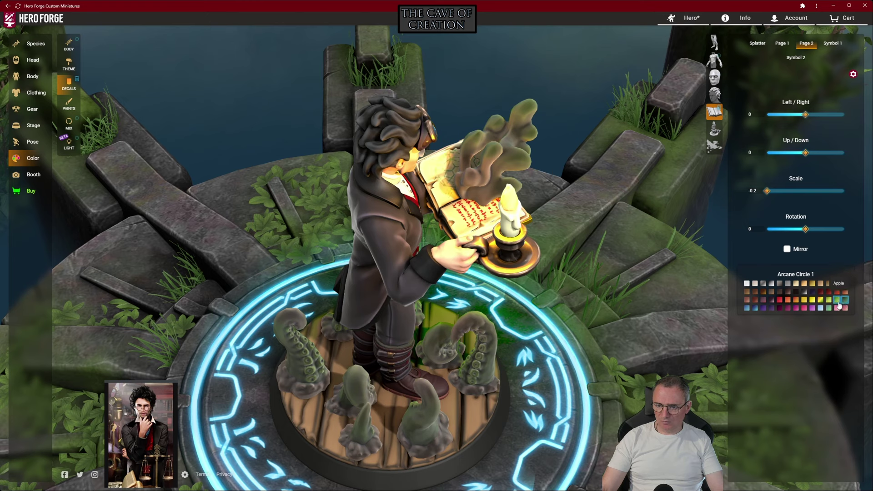
left_click(829, 309)
left_click(837, 301)
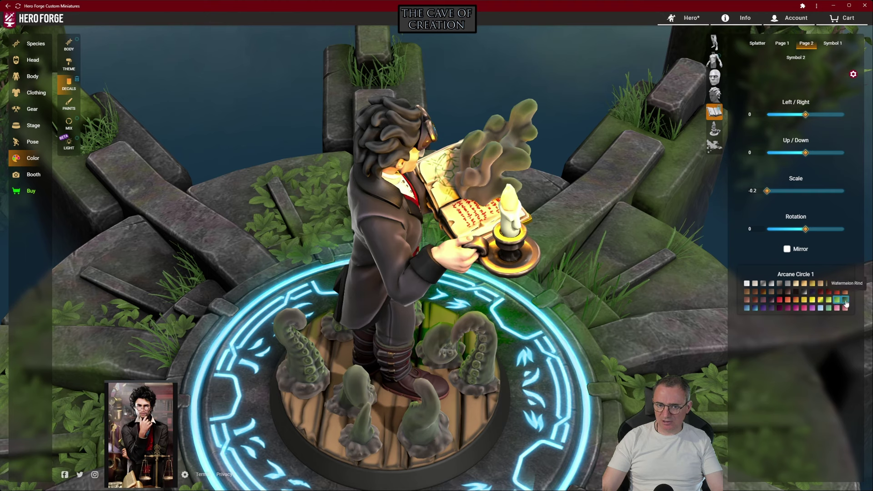
left_click(845, 302)
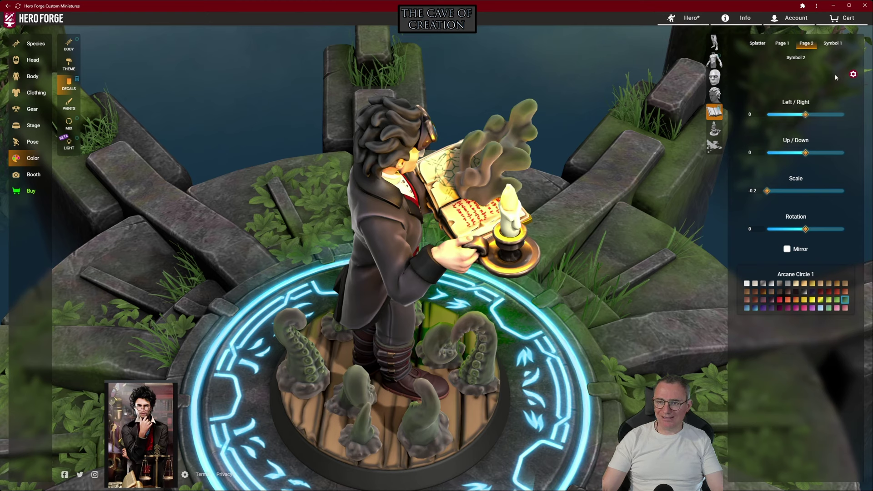
Look over the book's Symbol 2 decals and return to the text decal on Page 1
left_click(805, 60)
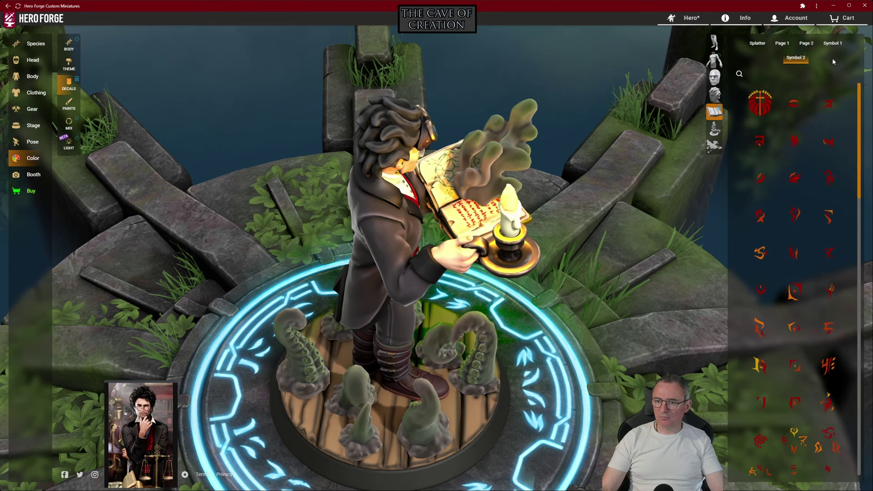
left_click(801, 47)
left_click(783, 46)
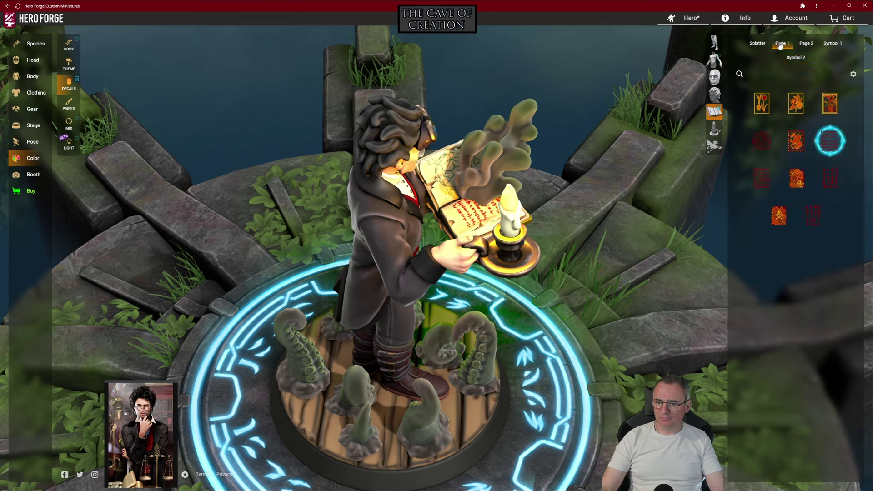